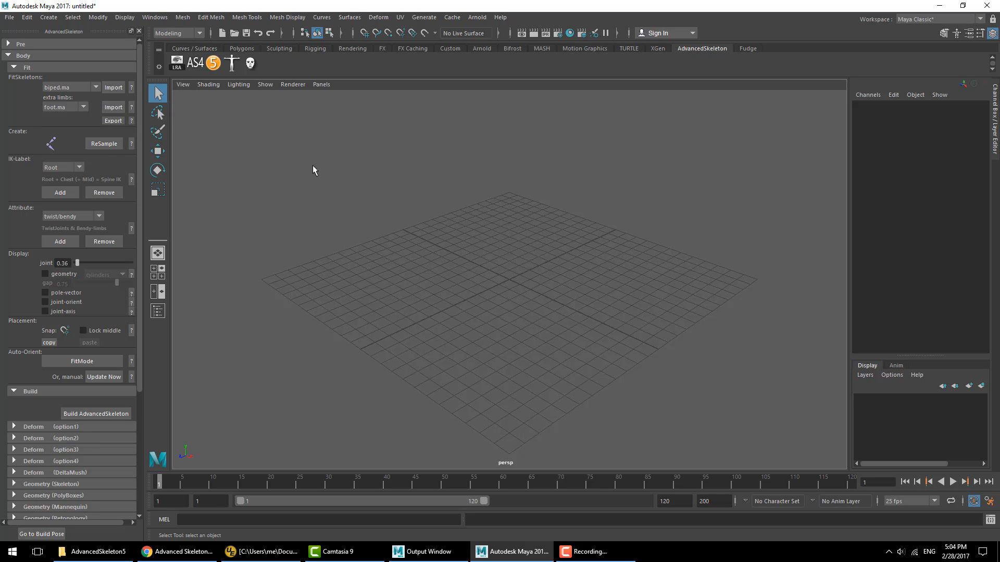
- Import the biped.ma fit skeleton and replace it with dinosaur.ma, keeping the imported joints where names clash
{"action": "left_click", "coordinate": [78, 88]}
{"action": "left_click", "coordinate": [78, 93]}
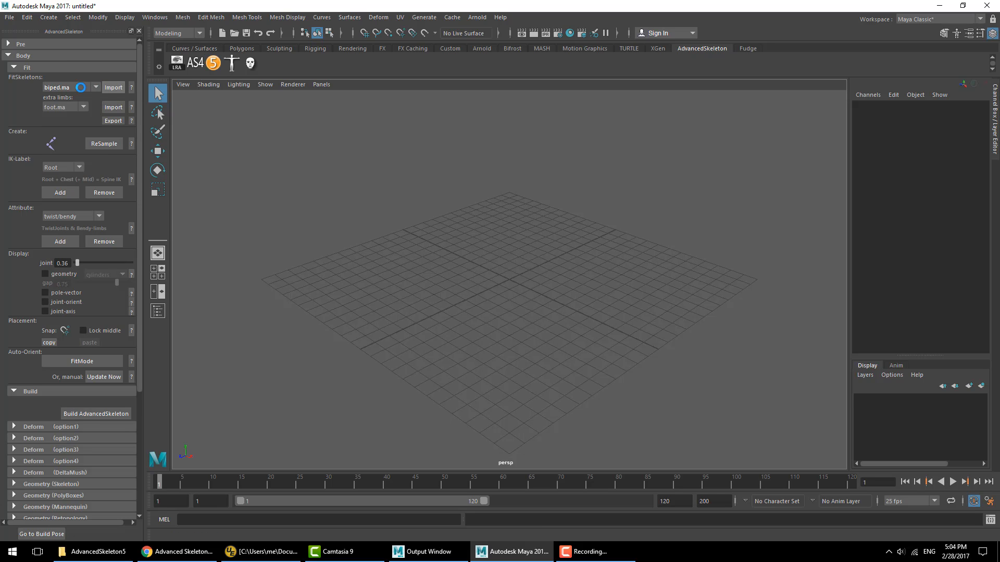
{"action": "left_click", "coordinate": [70, 88]}
{"action": "left_click", "coordinate": [71, 149]}
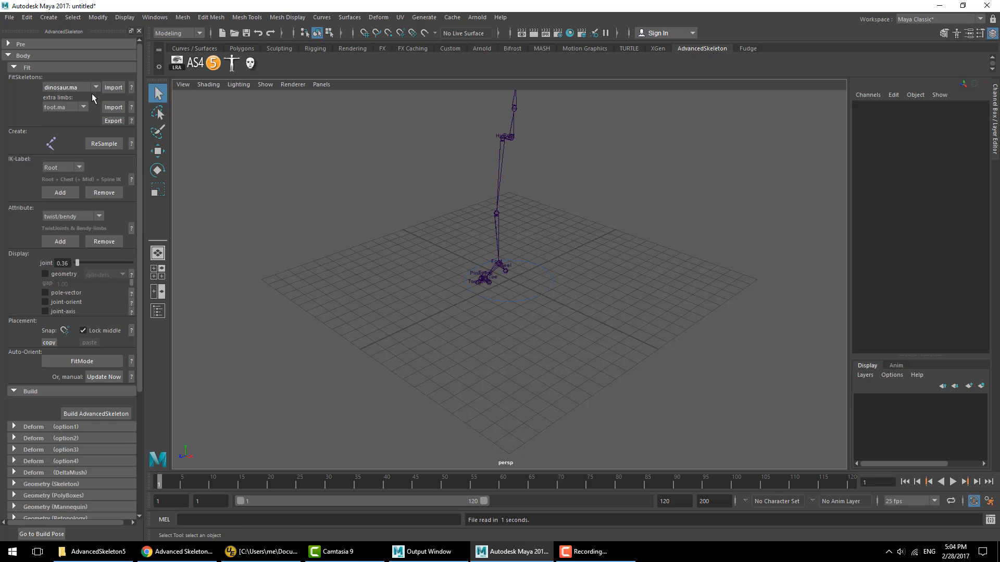
{"action": "left_click", "coordinate": [113, 88]}
{"action": "left_click", "coordinate": [501, 279]}
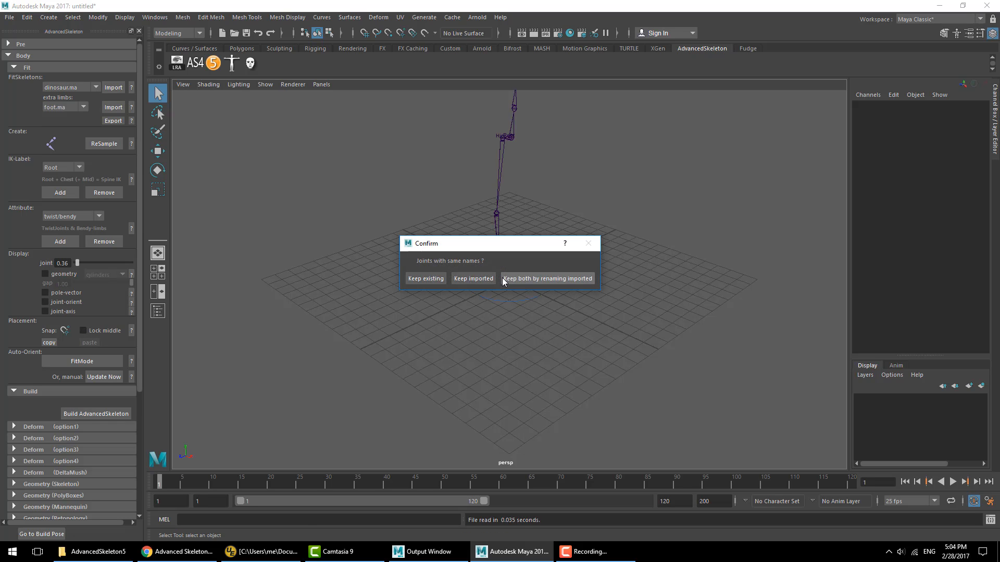
{"action": "left_click", "coordinate": [470, 278]}
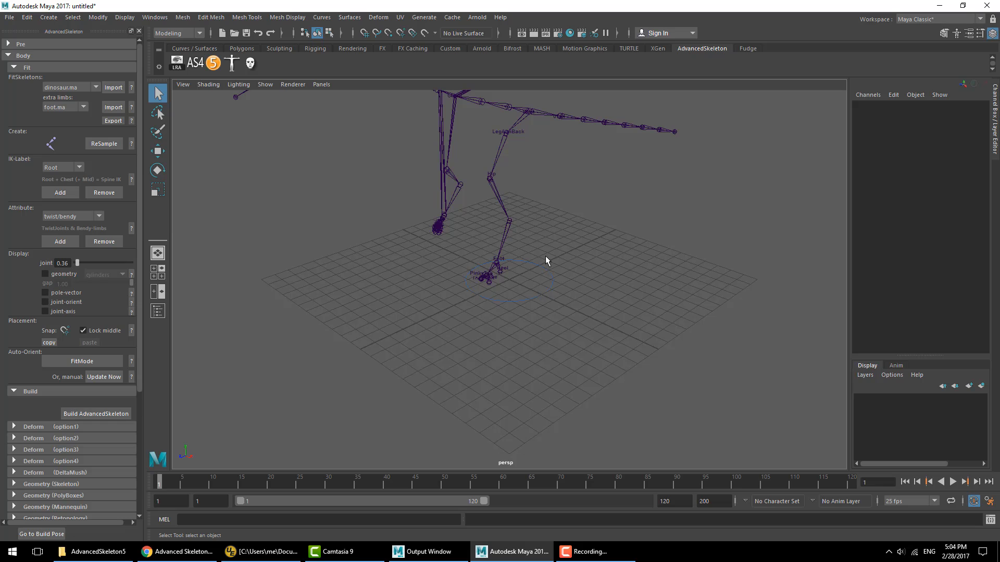
- Start a new empty scene without saving the imported skeleton
{"action": "left_click", "coordinate": [9, 17]}
{"action": "left_click", "coordinate": [24, 26]}
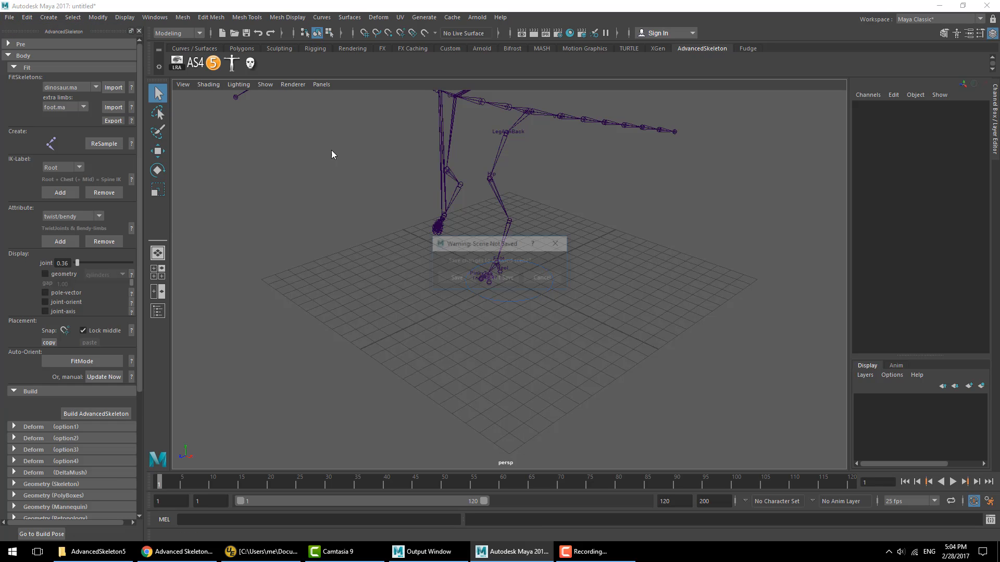
{"action": "left_click", "coordinate": [499, 278]}
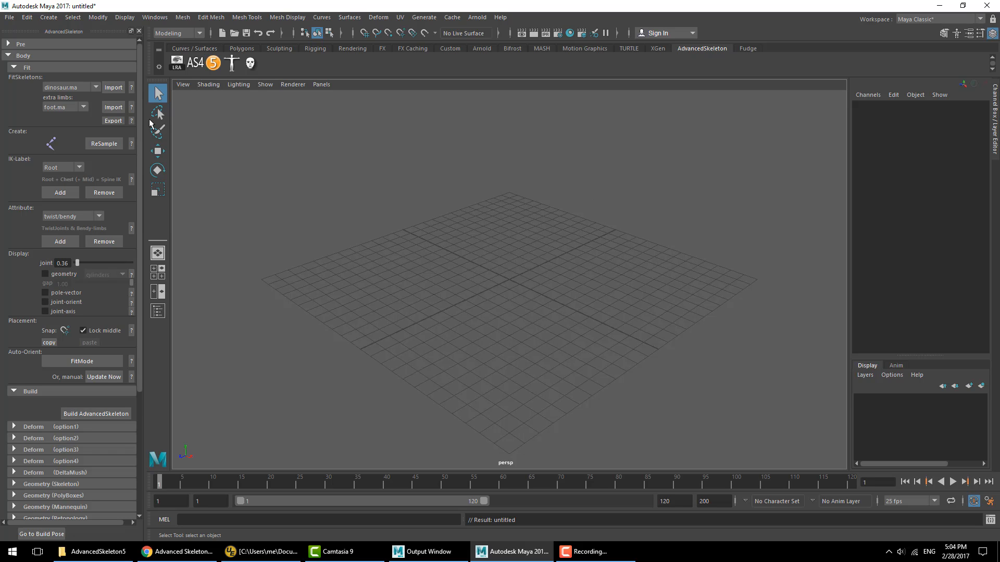
- Create a single joint at the origin in the side view, using the AdvancedSkeleton joint tool with grid snapping
{"action": "key", "text": "space"}
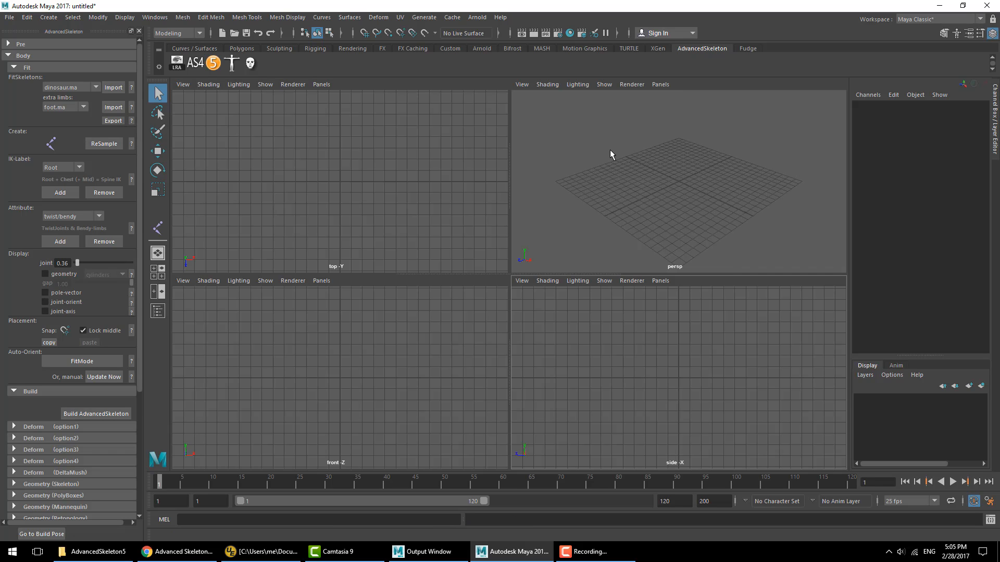
{"action": "left_click", "coordinate": [56, 145]}
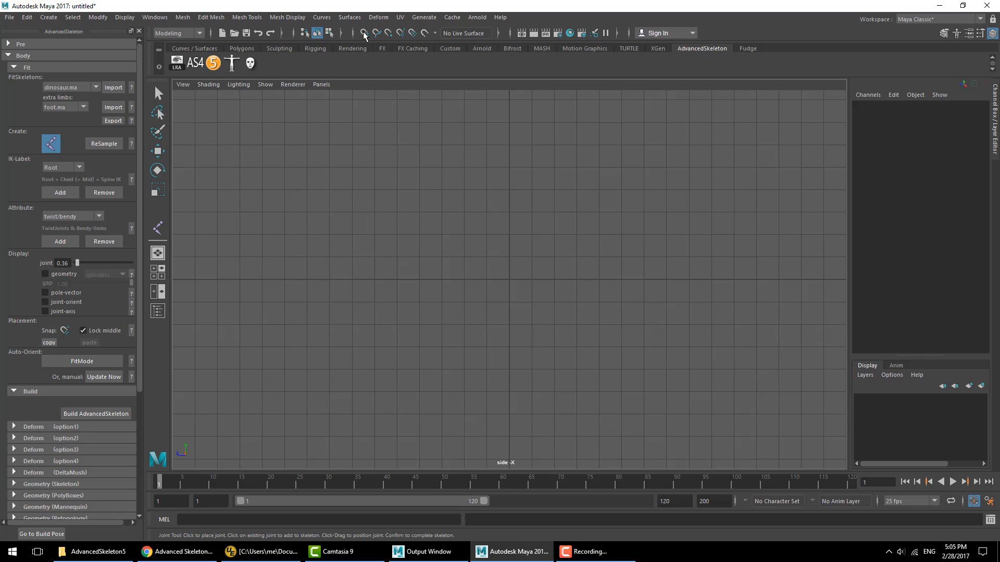
{"action": "left_click", "coordinate": [364, 34]}
{"action": "left_click", "coordinate": [509, 277]}
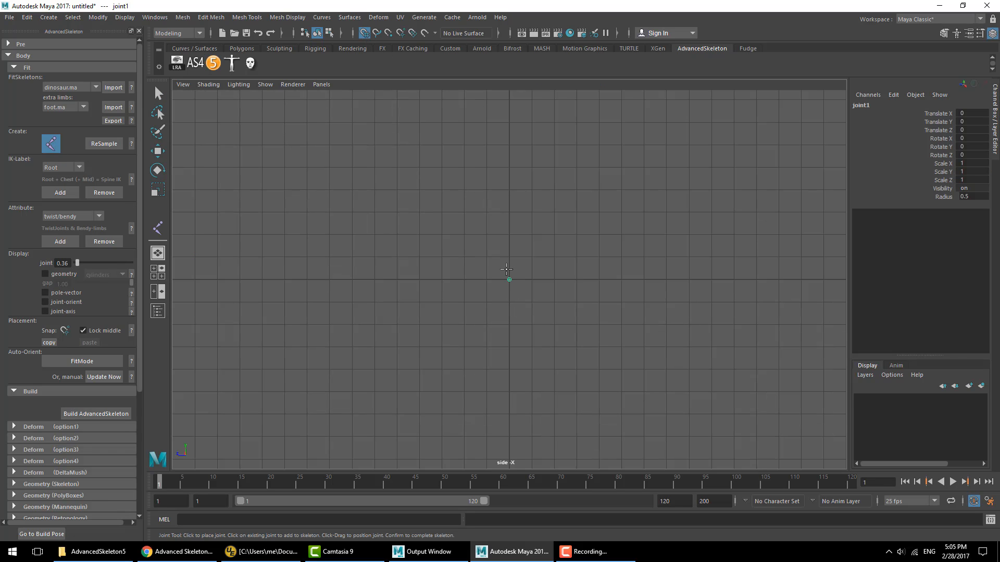
{"action": "key", "text": "q"}
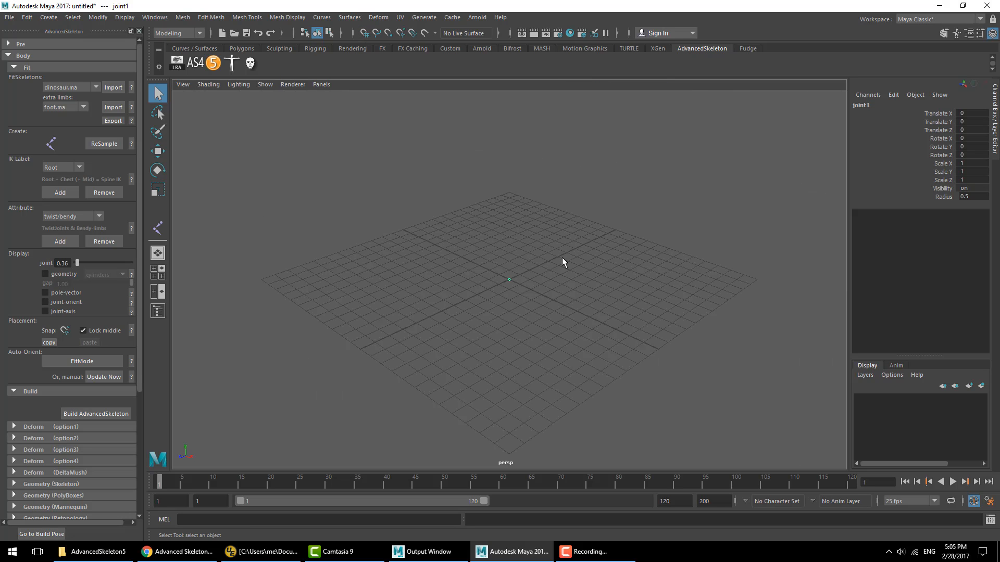
- Build the AdvancedSkeleton rig from the single joint and open the Outliner
{"action": "scroll", "coordinate": [563, 267], "scroll_direction": "up", "scroll_amount": 5}
{"action": "left_click", "coordinate": [86, 413]}
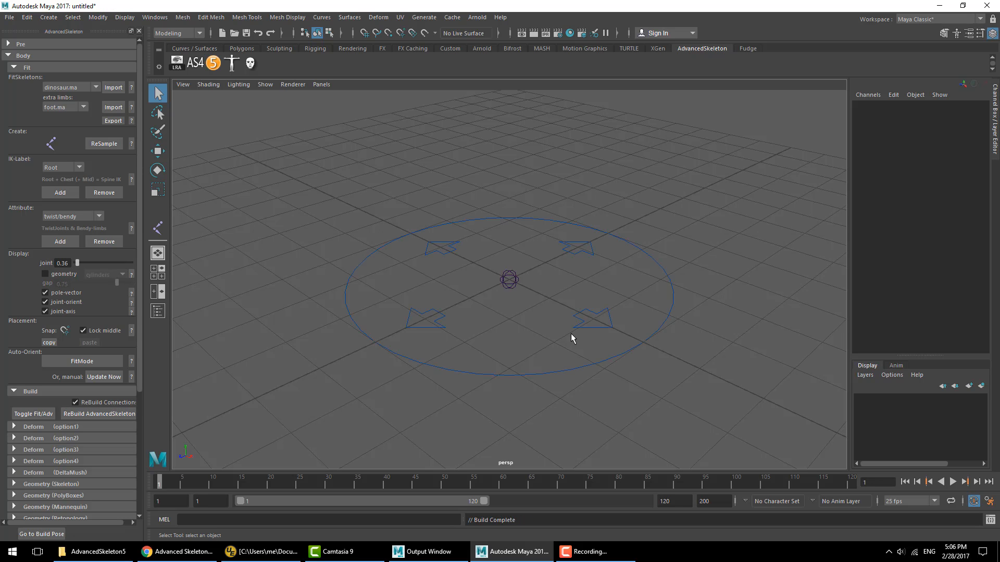
{"action": "key", "text": "shift+o"}
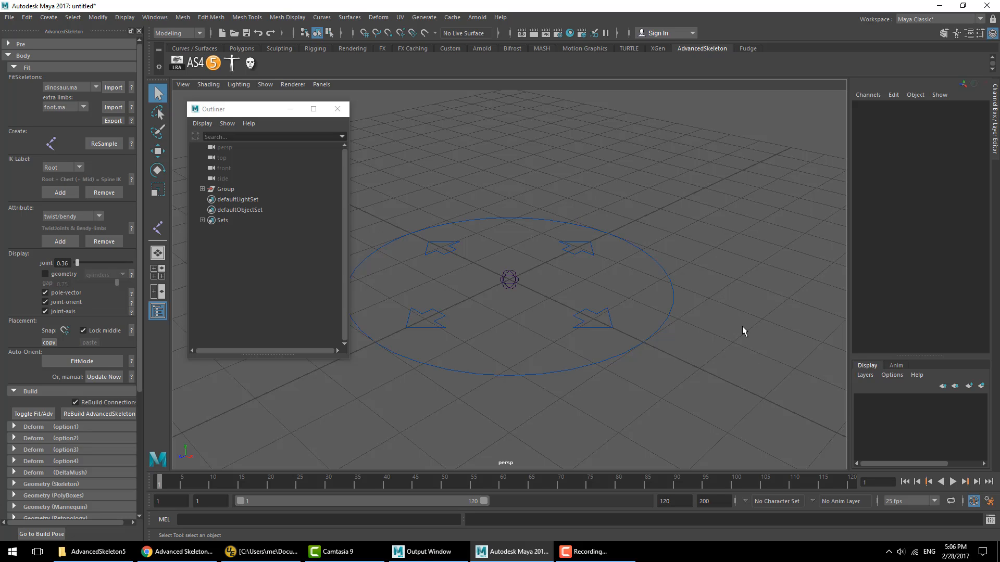
- Select the Main control, try moving the RootX_M control off the origin, undo the move and clear the selection
{"action": "left_click", "coordinate": [667, 304]}
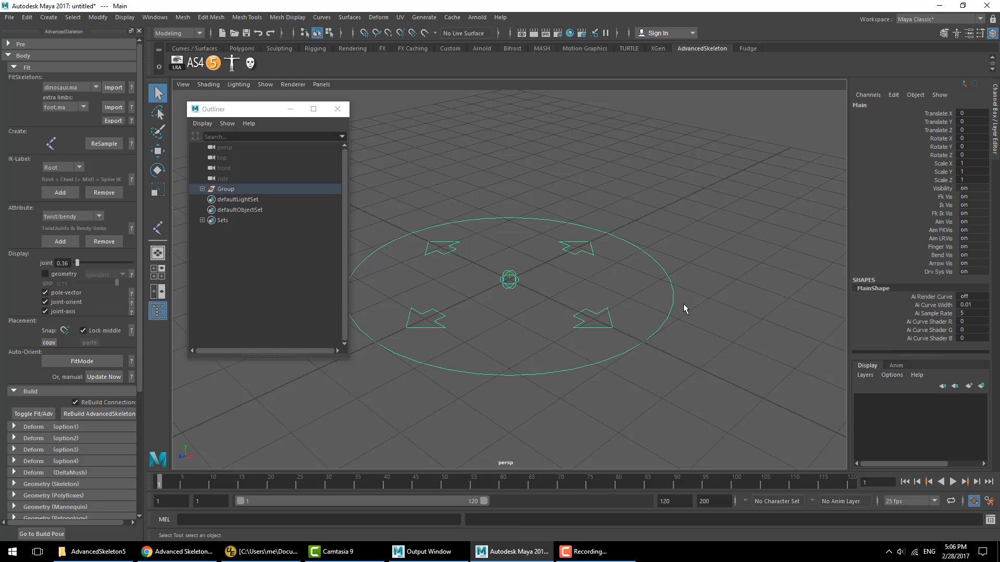
{"action": "key", "text": "w"}
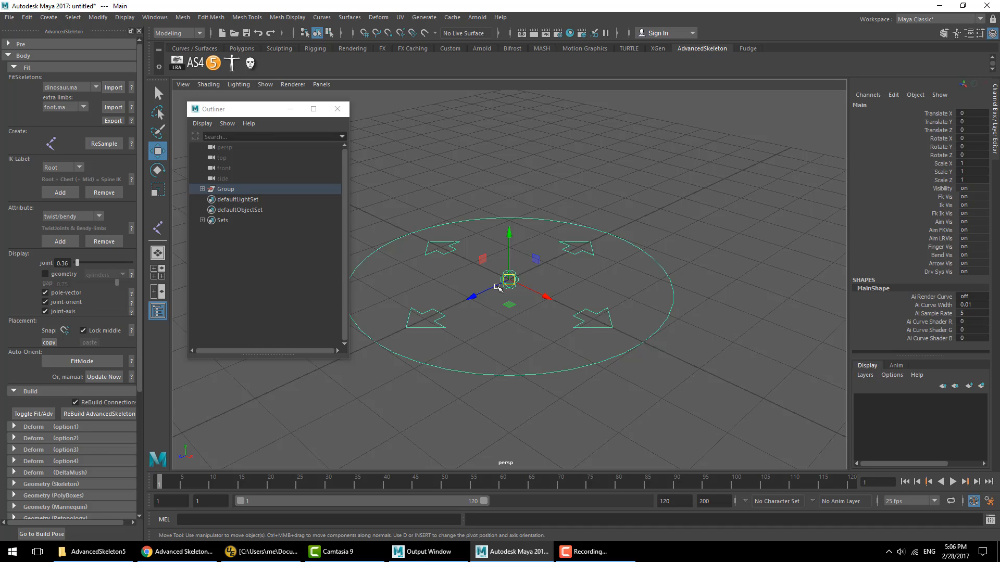
{"action": "left_click", "coordinate": [599, 318]}
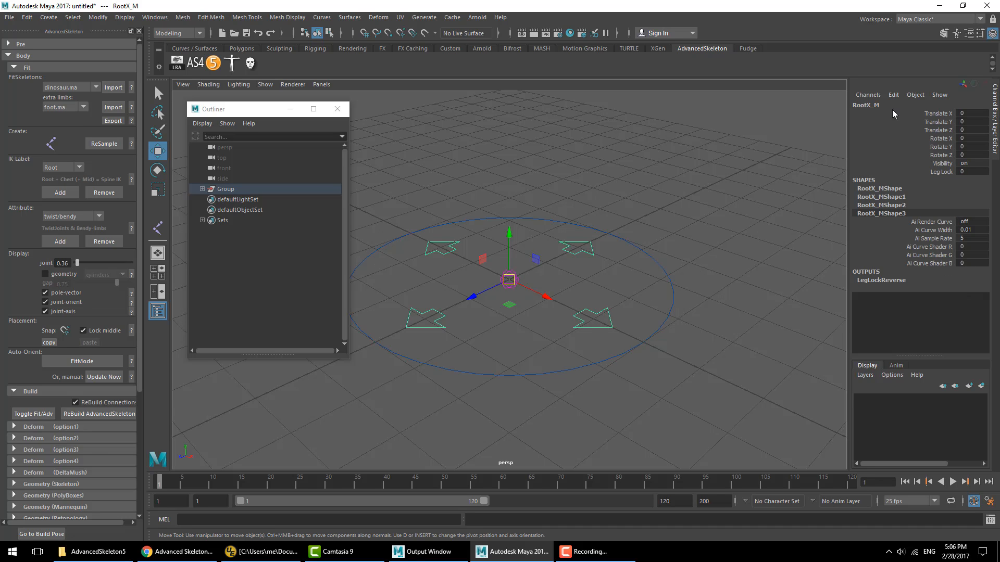
{"action": "left_click_drag", "start_coordinate": [513, 280], "coordinate": [478, 242]}
{"action": "key", "text": "ctrl+z"}
{"action": "left_click", "coordinate": [694, 220]}
{"action": "left_click", "coordinate": [576, 327]}
{"action": "key", "text": "ctrl+z"}
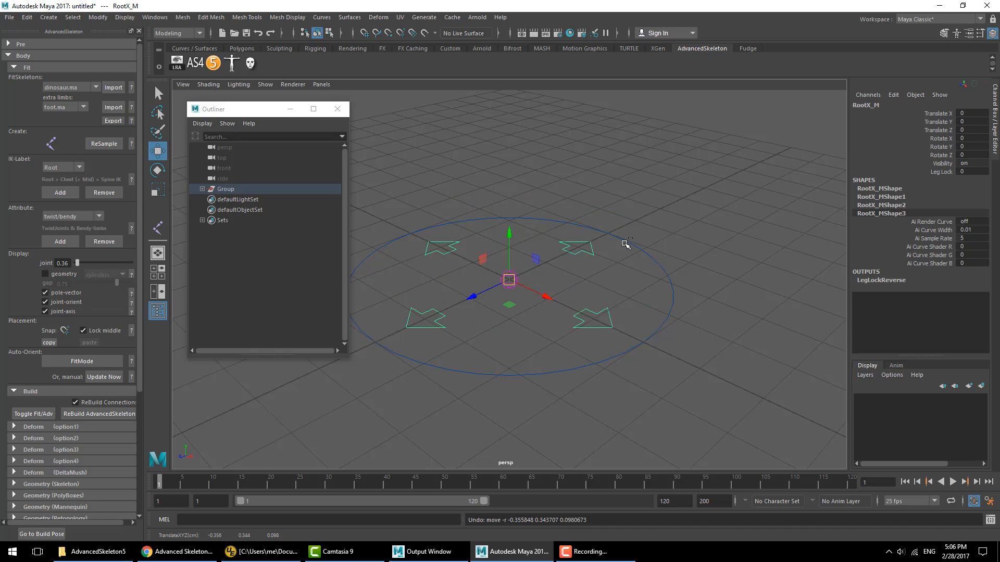
{"action": "left_click", "coordinate": [626, 245]}
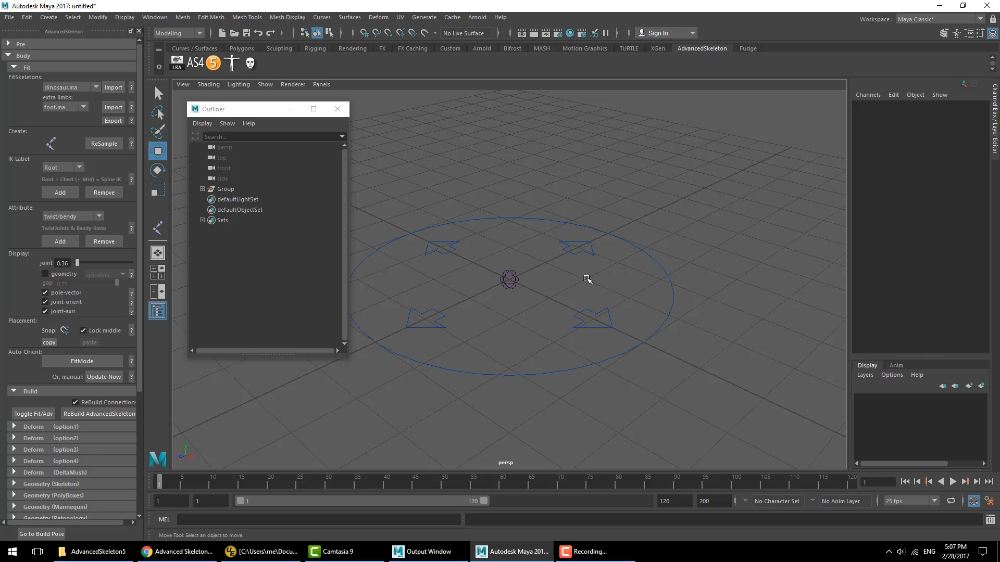
- Toggle to the fit skeleton and extend the Root joint with a zigzag chain of five joints upward in the side view
{"action": "left_click", "coordinate": [37, 414]}
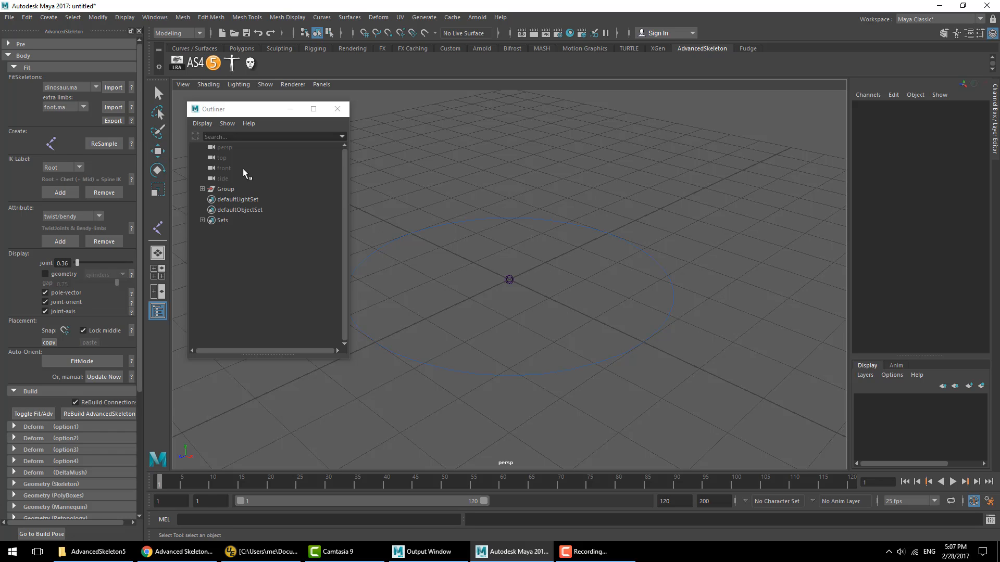
{"action": "left_click", "coordinate": [51, 144]}
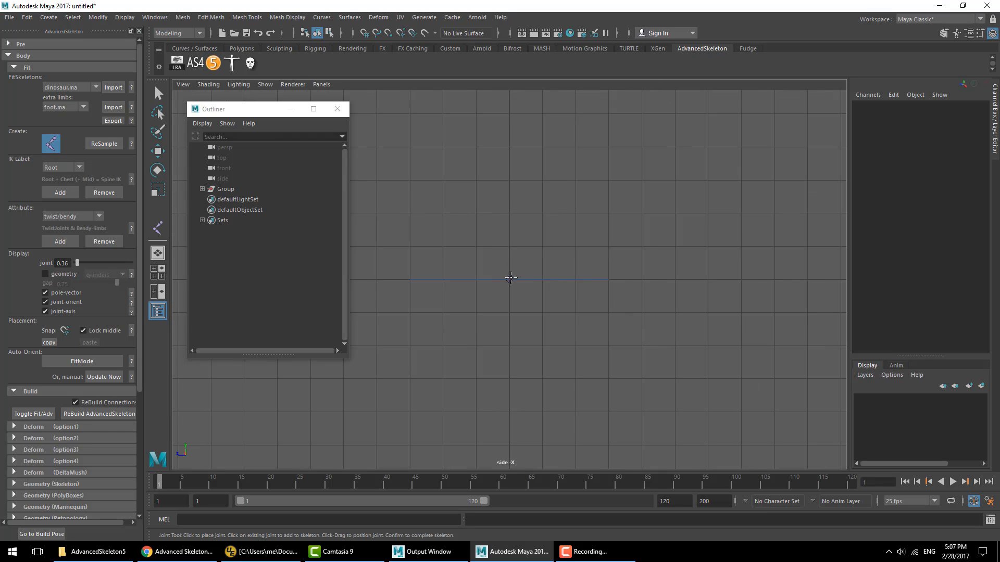
{"action": "left_click", "coordinate": [509, 279]}
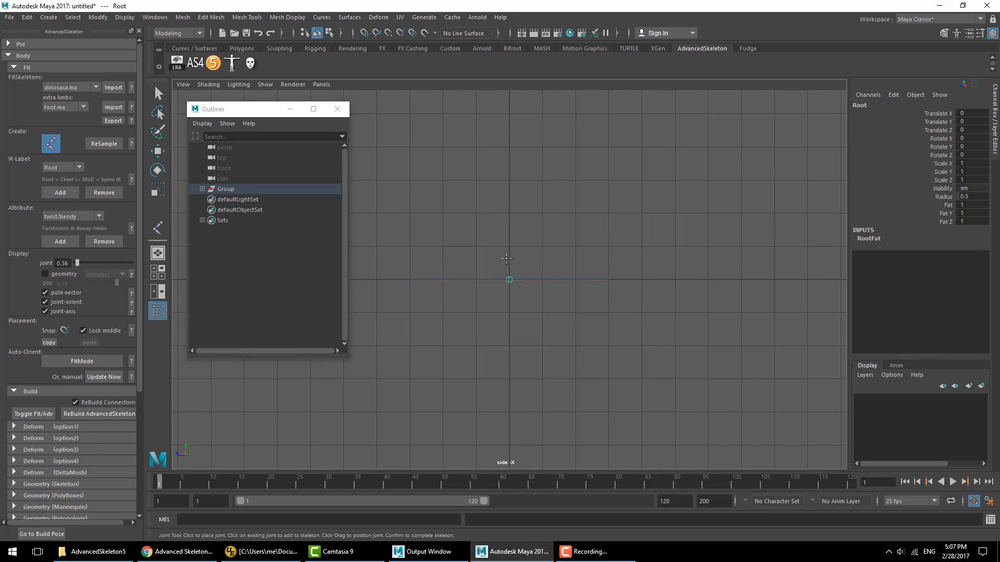
{"action": "left_click", "coordinate": [489, 250]}
{"action": "left_click", "coordinate": [471, 203]}
{"action": "left_click", "coordinate": [539, 181]}
{"action": "left_click", "coordinate": [543, 134]}
{"action": "left_click", "coordinate": [482, 105]}
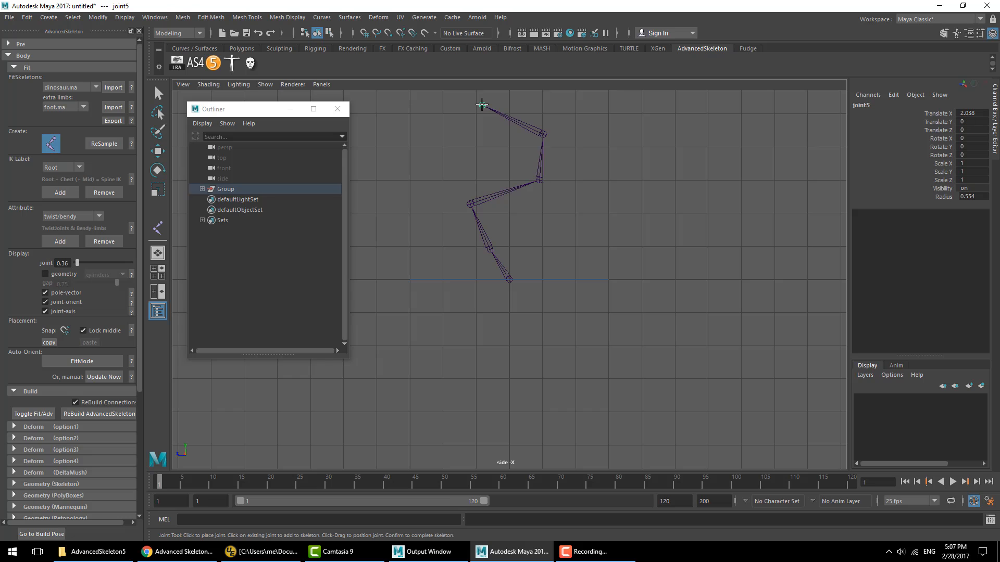
{"action": "key", "text": "Return"}
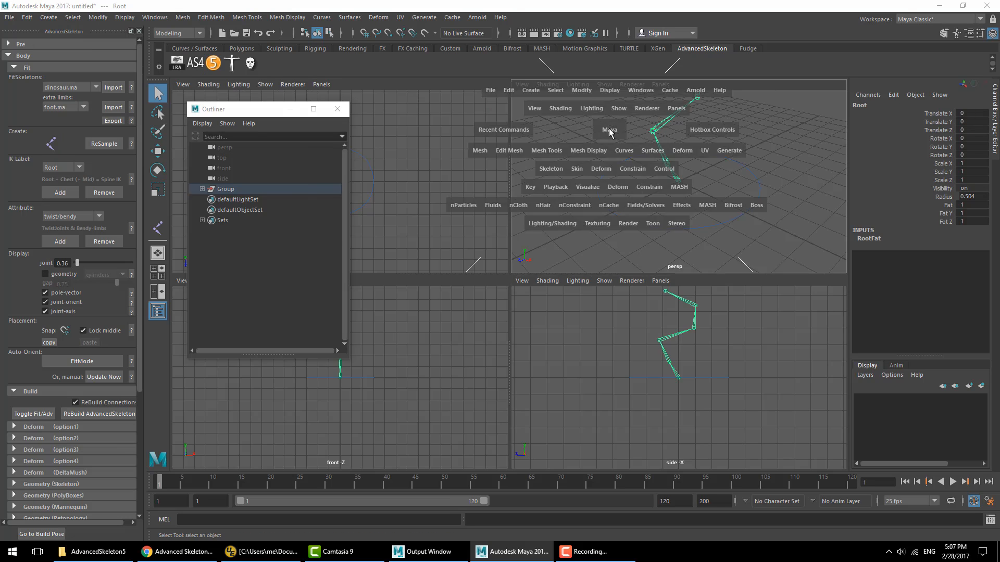
- Rebuild the AdvancedSkeleton rig from the extended joint chain
{"action": "left_click", "coordinate": [593, 200]}
{"action": "scroll", "coordinate": [583, 182], "scroll_direction": "down", "scroll_amount": 5}
{"action": "middle_click_drag", "start_coordinate": [583, 181], "coordinate": [578, 197], "text": "alt"}
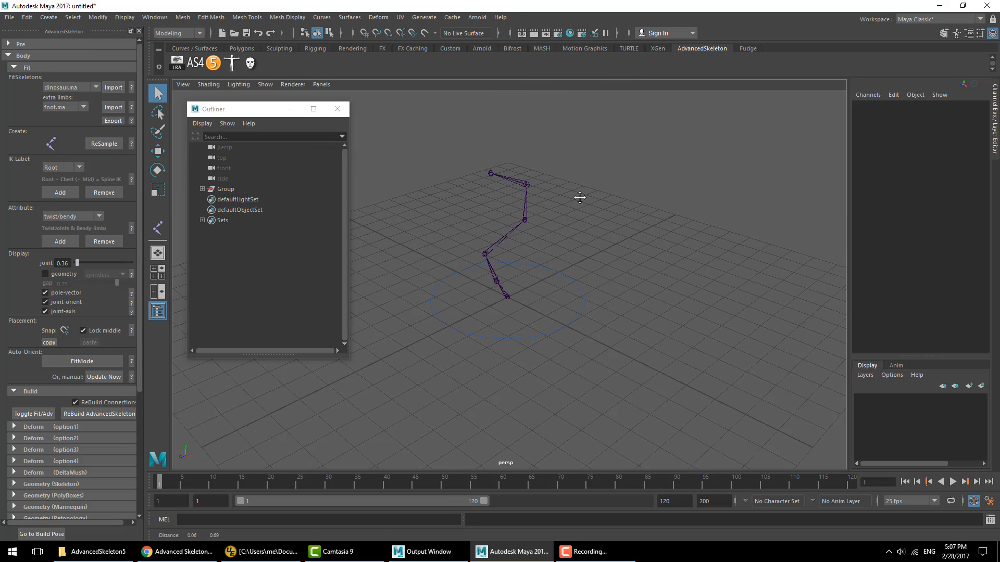
{"action": "scroll", "coordinate": [507, 247], "scroll_direction": "up", "scroll_amount": 2}
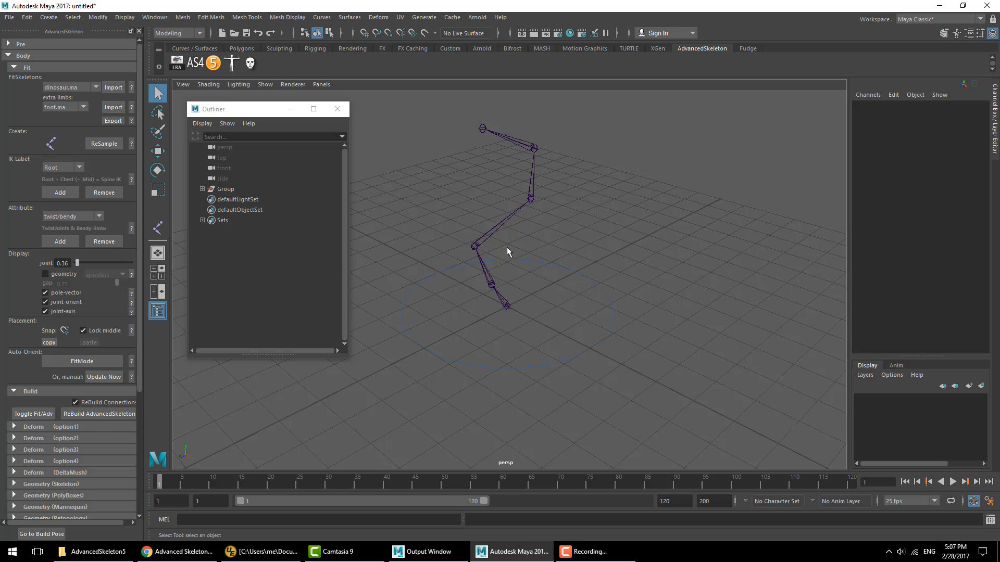
{"action": "left_click", "coordinate": [100, 416]}
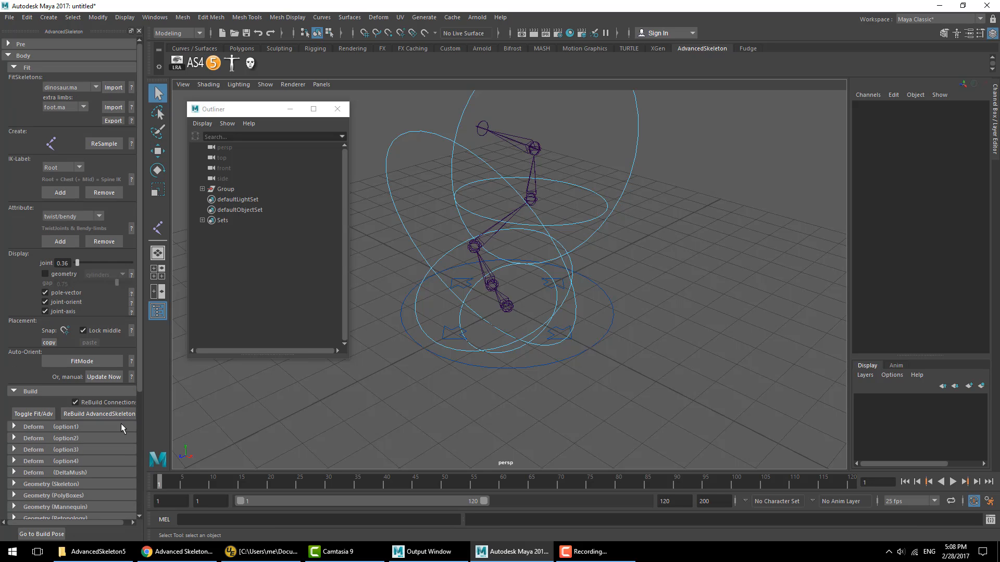
- Scale all control curves of the rig by a factor of 0.3
{"action": "left_click", "coordinate": [140, 403]}
{"action": "left_click", "coordinate": [72, 389]}
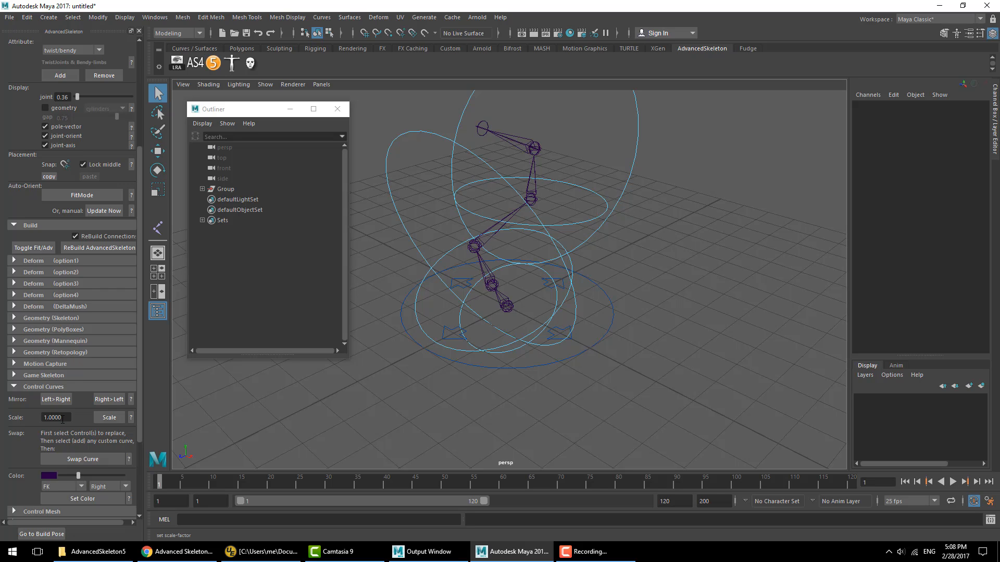
{"action": "left_click_drag", "start_coordinate": [63, 419], "coordinate": [2, 416]}
{"action": "type", "text": "0.3"}
{"action": "left_click", "coordinate": [105, 419]}
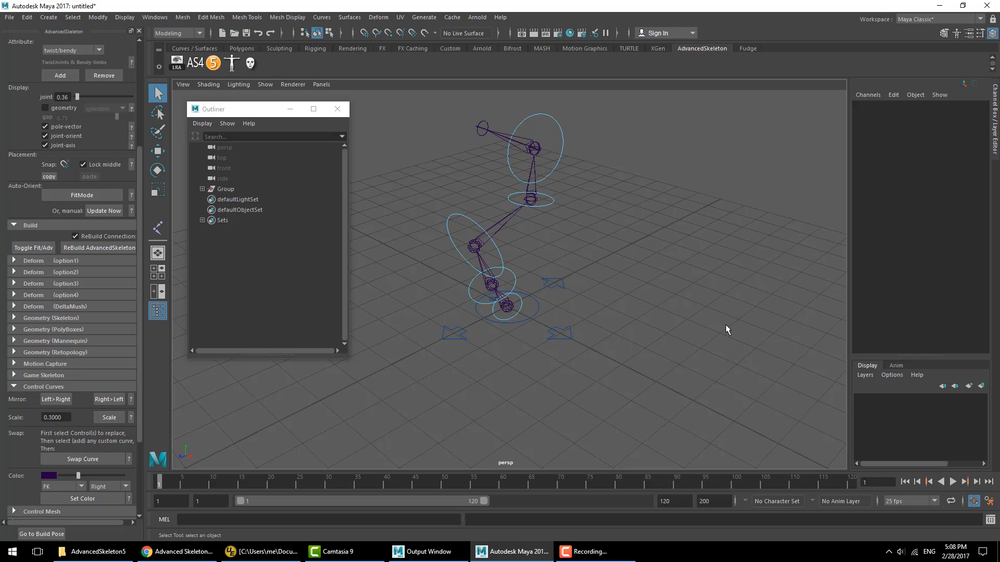
{"action": "left_click_drag", "start_coordinate": [495, 284], "coordinate": [618, 276], "text": "alt"}
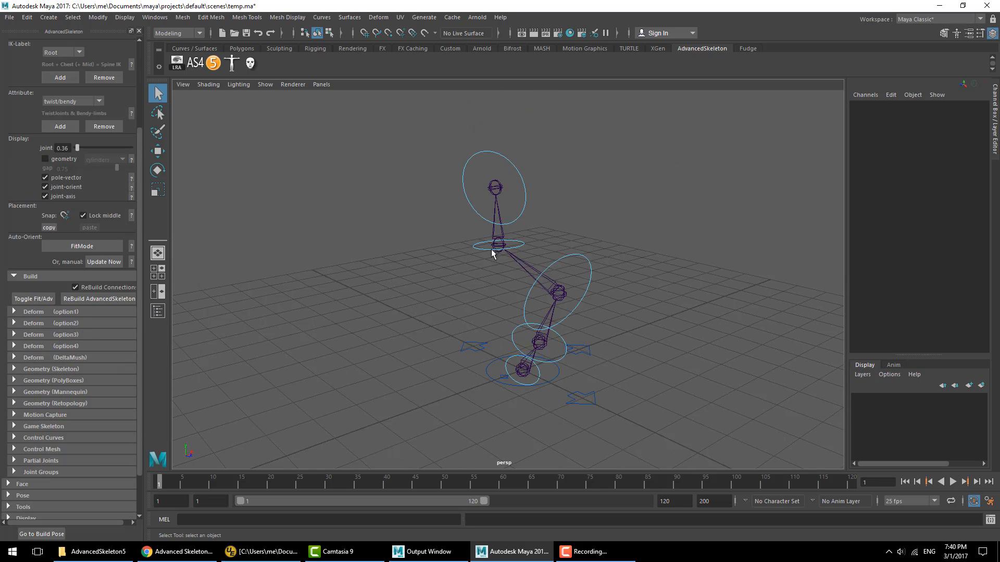
- Open the Driving Systems tools of AdvancedSkeleton's Pose section
{"action": "scroll", "coordinate": [470, 275], "scroll_direction": "down", "scroll_amount": 3}
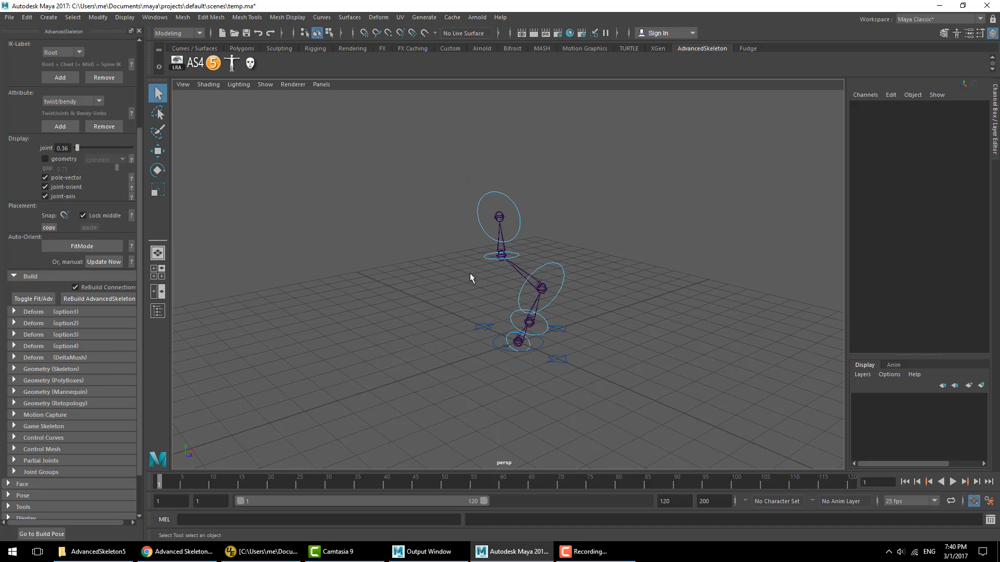
{"action": "scroll", "coordinate": [86, 361], "scroll_direction": "down", "scroll_amount": 2}
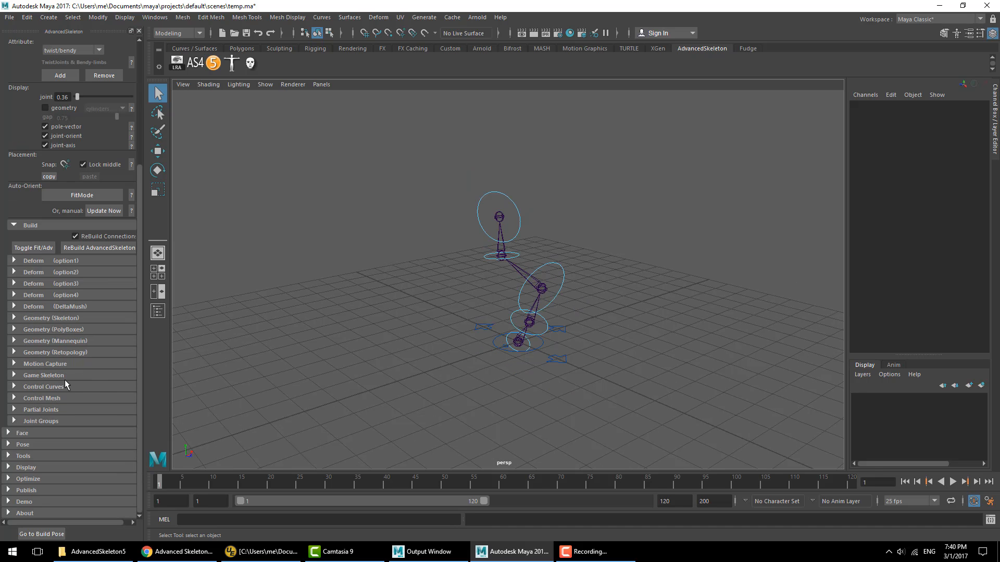
{"action": "left_click", "coordinate": [30, 446]}
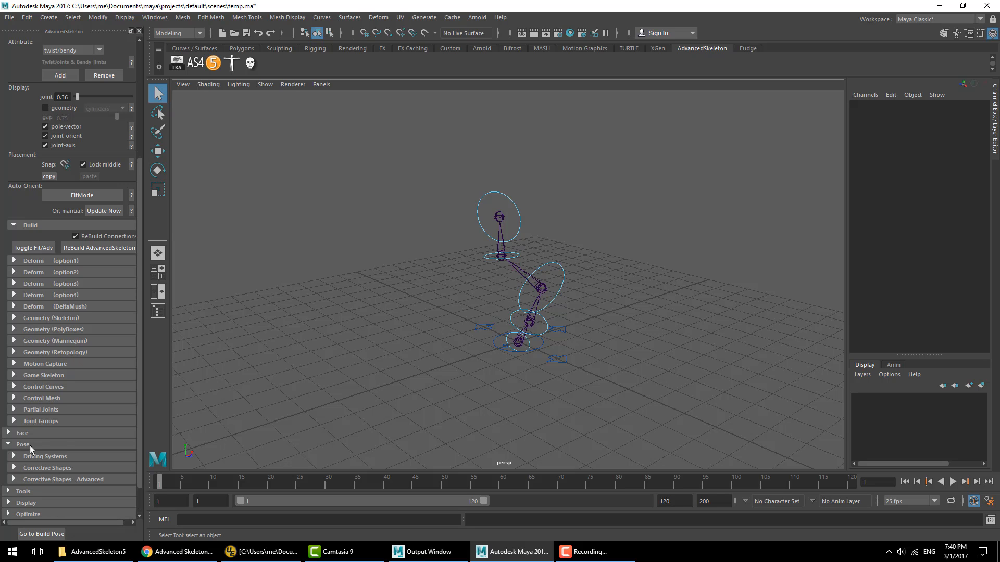
{"action": "left_click", "coordinate": [38, 456]}
{"action": "scroll", "coordinate": [38, 455], "scroll_direction": "down", "scroll_amount": 5}
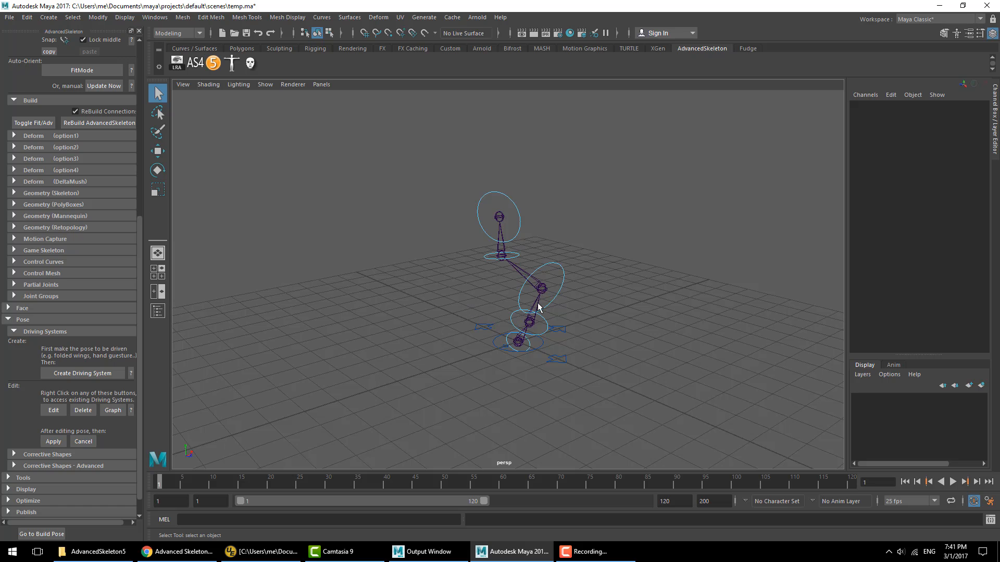
- Rotate the FK controls from FKRoot_M up the chain to unfold the zigzag into a nearly straight, slanted pose, and clear the selection
{"action": "left_click_drag", "start_coordinate": [531, 299], "coordinate": [560, 290], "text": "alt"}
{"action": "right_click_drag", "start_coordinate": [560, 289], "coordinate": [654, 333], "text": "alt"}
{"action": "key", "text": "e"}
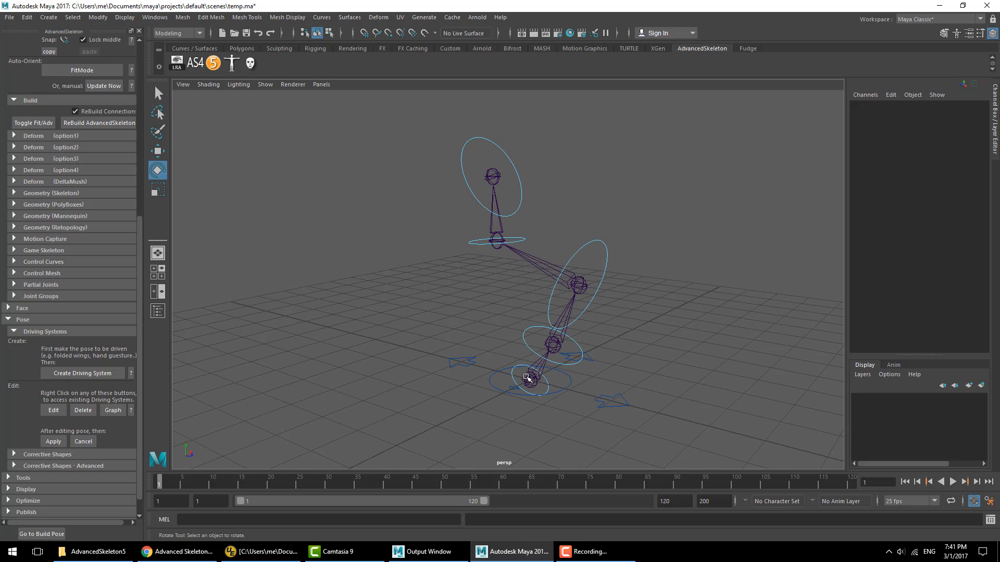
{"action": "left_click", "coordinate": [514, 373]}
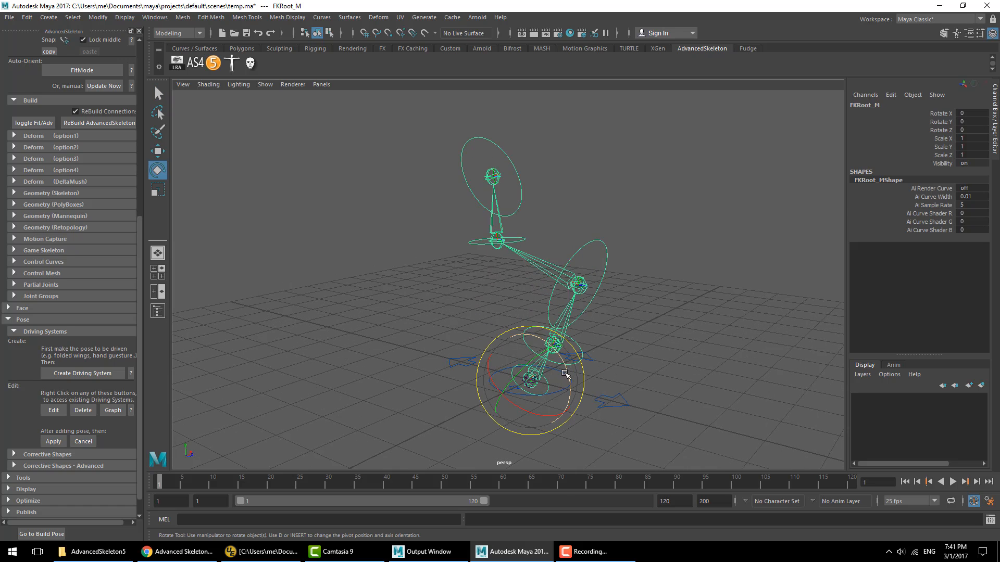
{"action": "left_click_drag", "start_coordinate": [567, 372], "coordinate": [528, 300]}
{"action": "left_click", "coordinate": [535, 303]}
{"action": "left_click", "coordinate": [529, 326]}
{"action": "left_click", "coordinate": [457, 248]}
{"action": "left_click_drag", "start_coordinate": [484, 235], "coordinate": [515, 300]}
{"action": "left_click", "coordinate": [405, 185]}
{"action": "left_click", "coordinate": [422, 182]}
{"action": "left_click", "coordinate": [377, 144]}
{"action": "left_click_drag", "start_coordinate": [467, 178], "coordinate": [426, 133]}
{"action": "left_click", "coordinate": [386, 161]}
{"action": "left_click", "coordinate": [362, 120]}
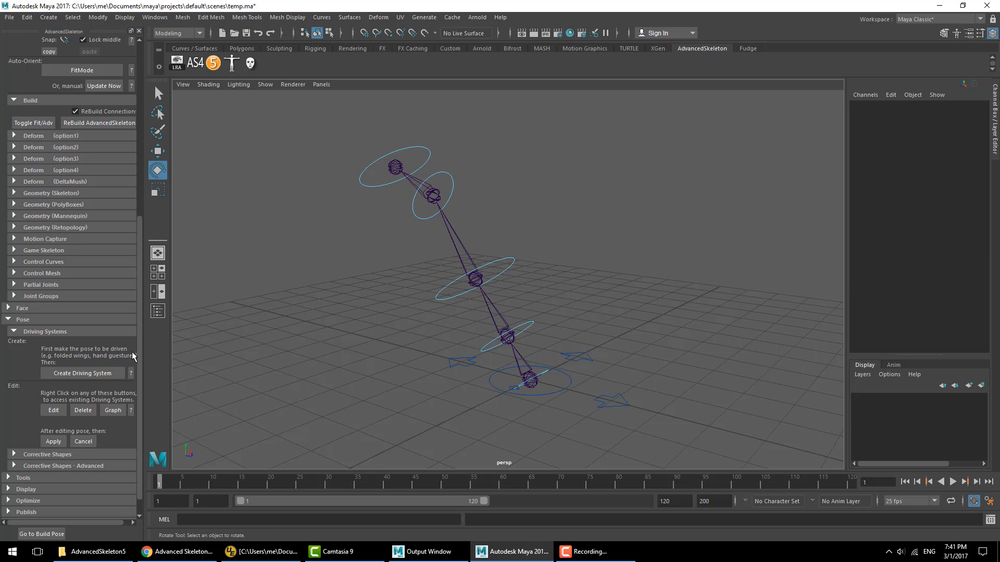
- Create a driving system from the current pose with attribute name bend and control name CTRL, keeping Mirror enabled
{"action": "left_click", "coordinate": [85, 372]}
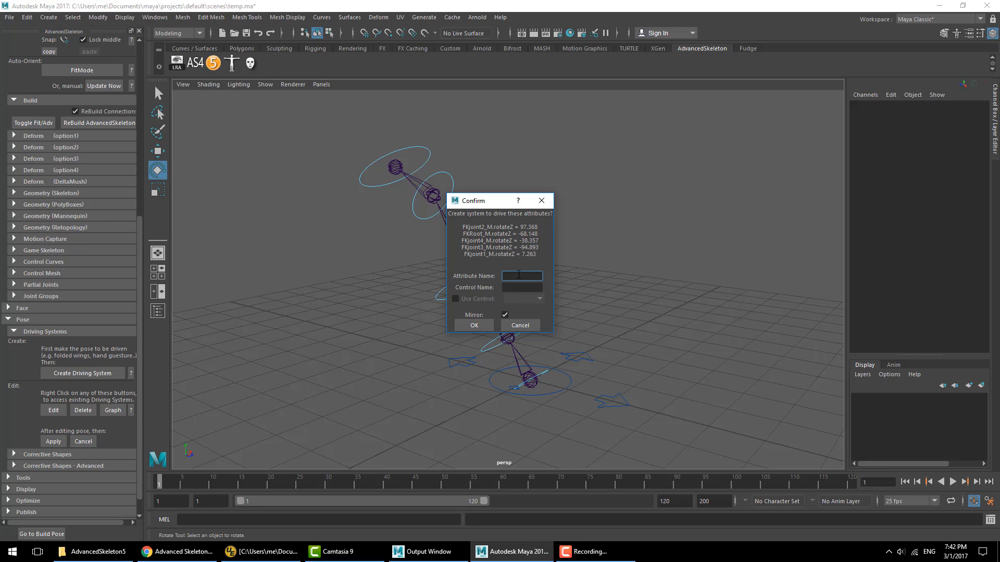
{"action": "type", "text": "bend"}
{"action": "key", "text": "Tab"}
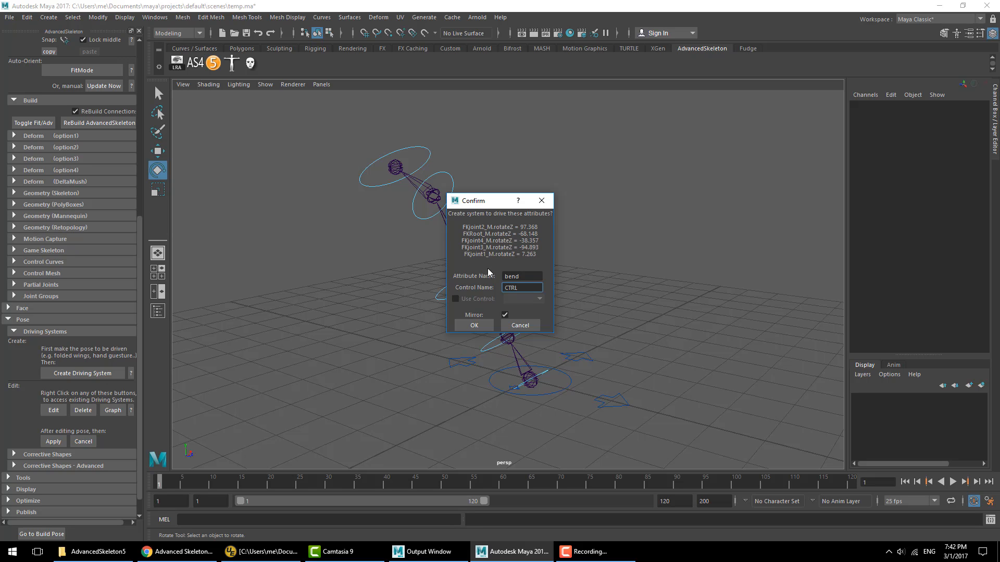
{"action": "left_click", "coordinate": [474, 325]}
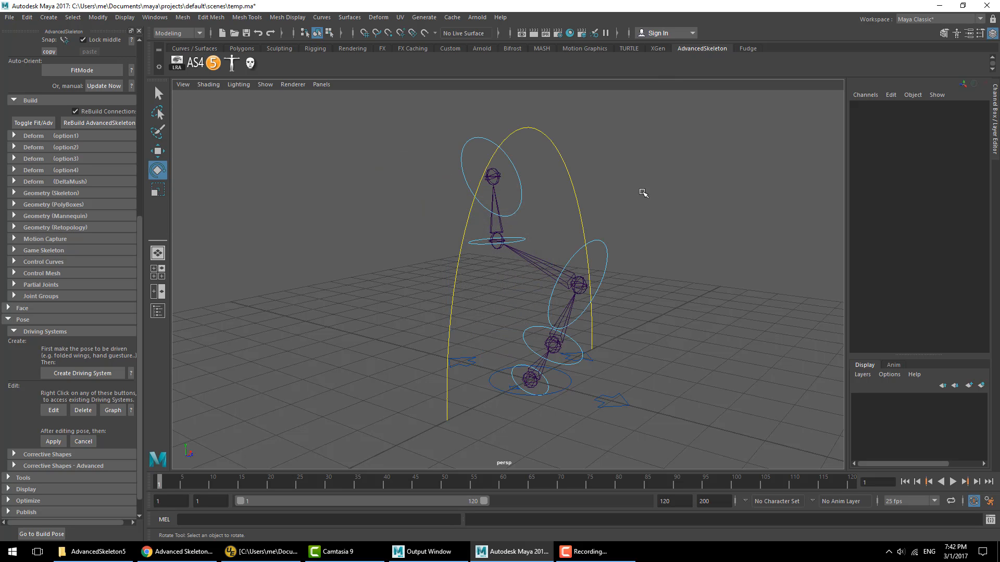
- Test the Bend attribute on the yellow CTRL_M control, and clear the selection
{"action": "left_click", "coordinate": [571, 203]}
{"action": "left_click", "coordinate": [927, 115]}
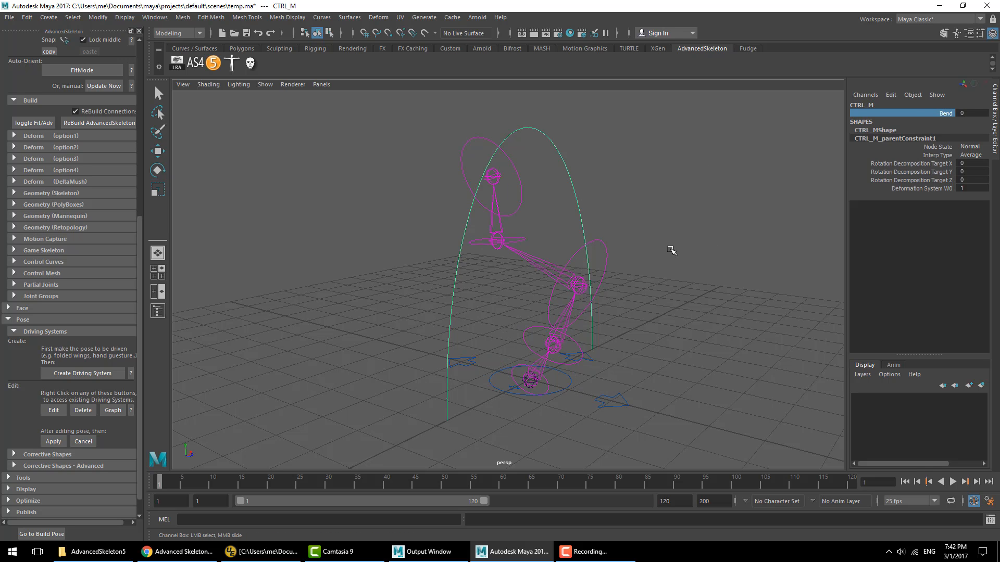
{"action": "middle_click_drag", "start_coordinate": [671, 250], "coordinate": [719, 227]}
{"action": "left_click", "coordinate": [689, 189]}
{"action": "key", "text": "e"}
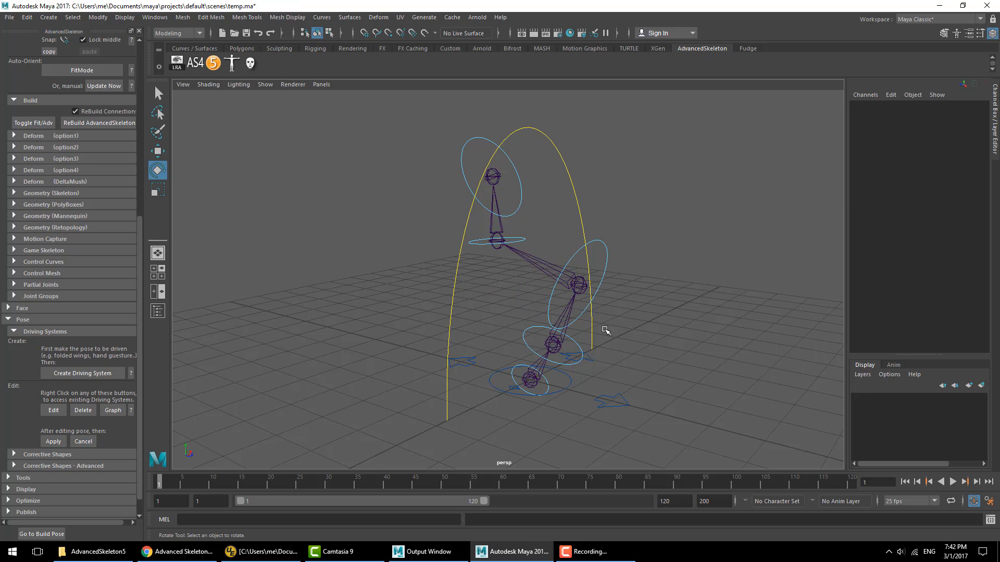
- Open AdvancedSkeleton's Demo section, check online for demo updates, and close the Updates list
{"action": "left_click", "coordinate": [25, 320]}
{"action": "scroll", "coordinate": [135, 273], "scroll_direction": "up", "scroll_amount": 5}
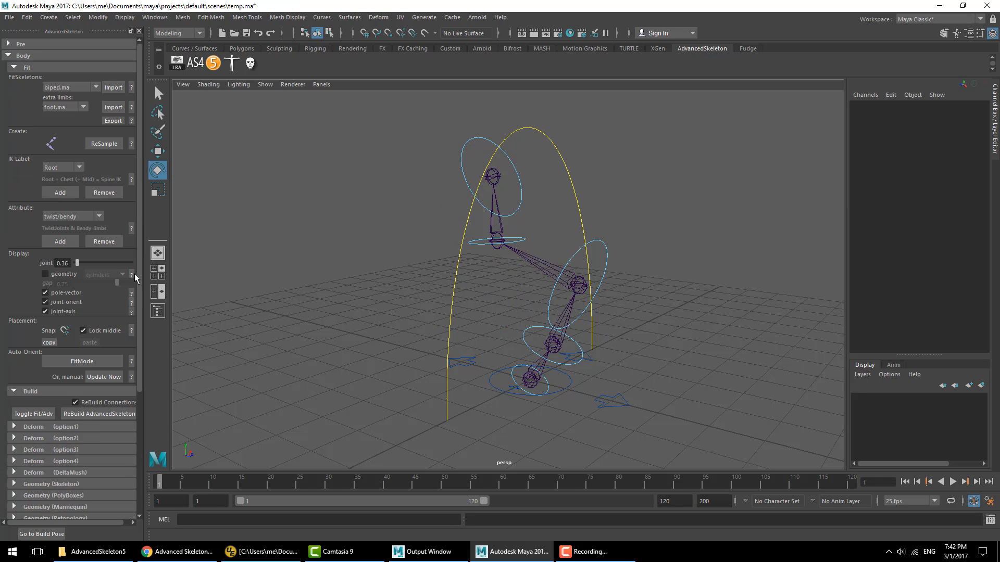
{"action": "left_click", "coordinate": [25, 58]}
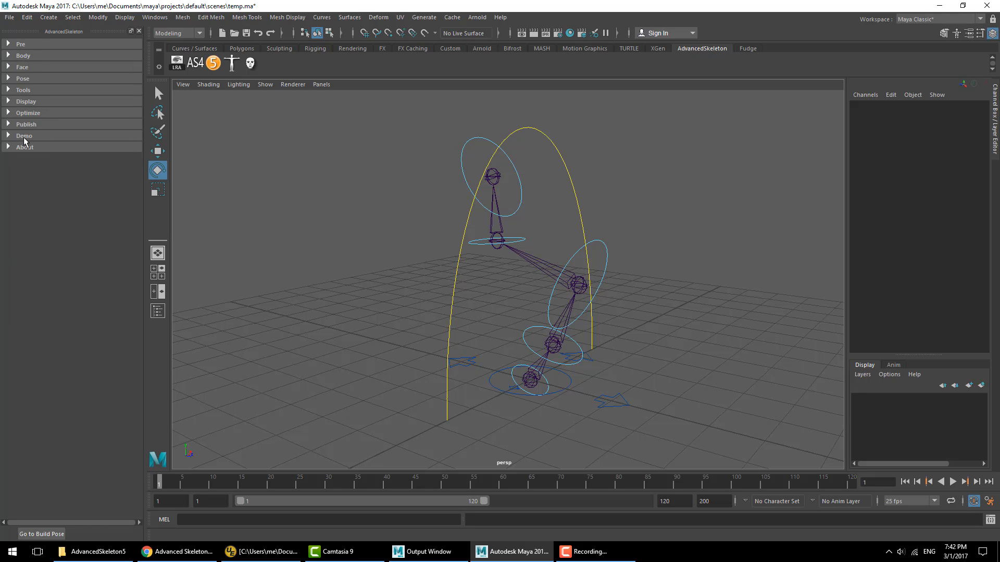
{"action": "left_click", "coordinate": [26, 137]}
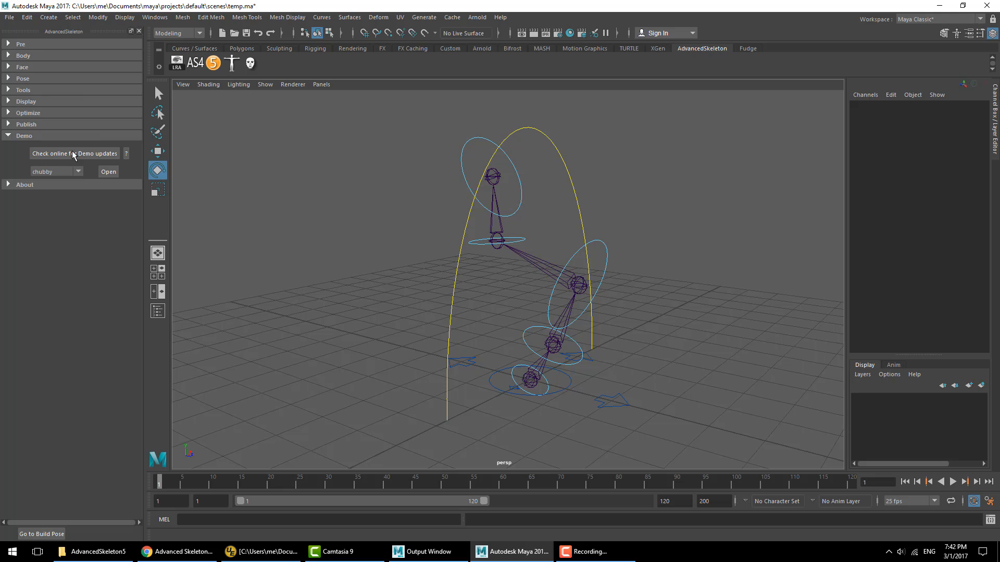
{"action": "left_click", "coordinate": [53, 157]}
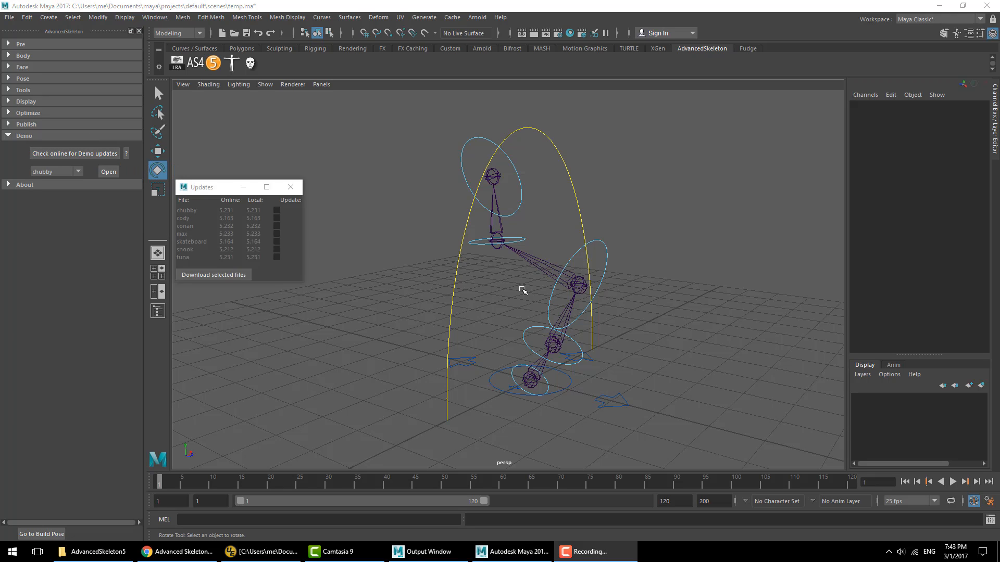
{"action": "left_click", "coordinate": [291, 187]}
- Open the skateboard demo rig without saving changes to the current scene
{"action": "left_click", "coordinate": [54, 171]}
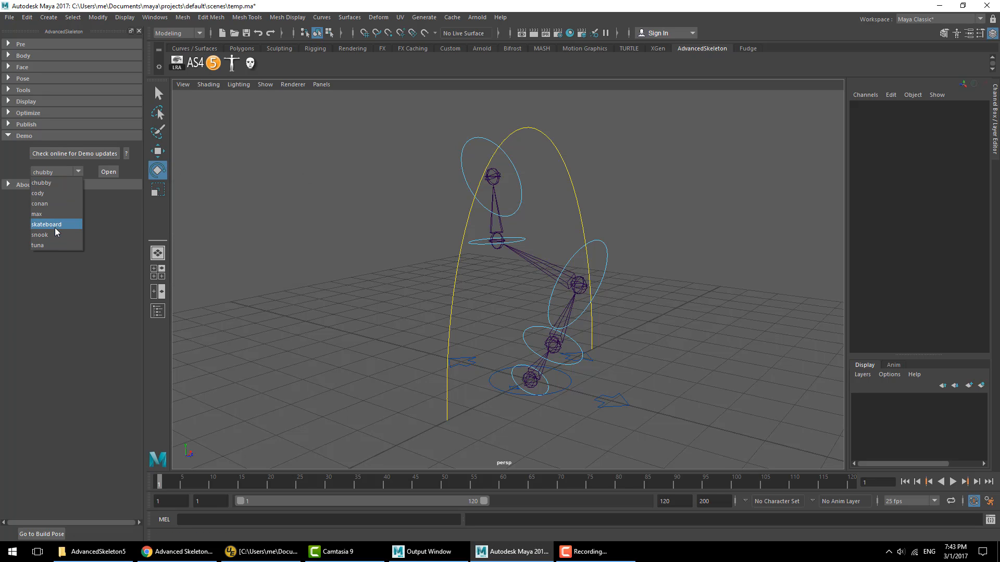
{"action": "left_click", "coordinate": [55, 224]}
{"action": "left_click", "coordinate": [108, 172]}
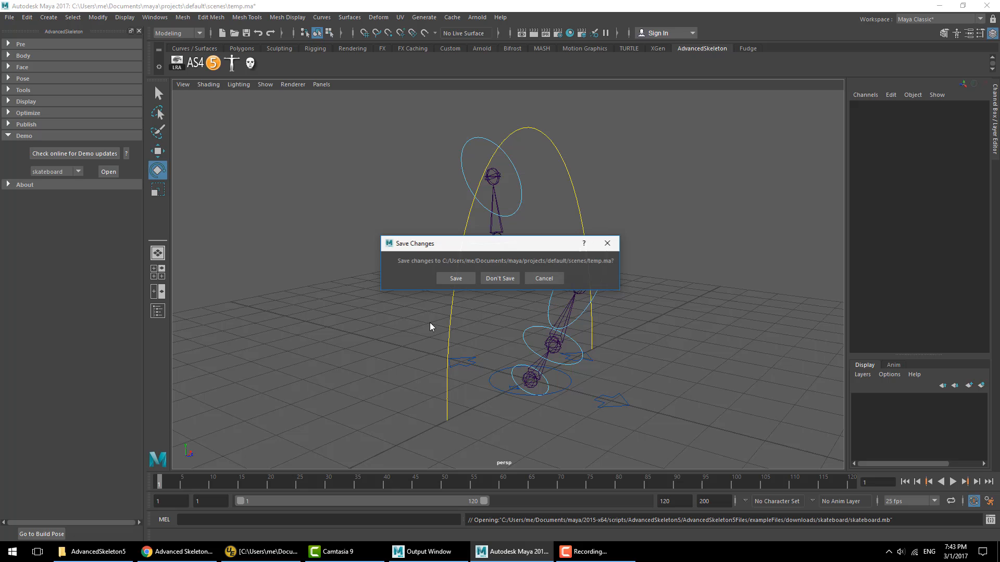
{"action": "left_click", "coordinate": [502, 281]}
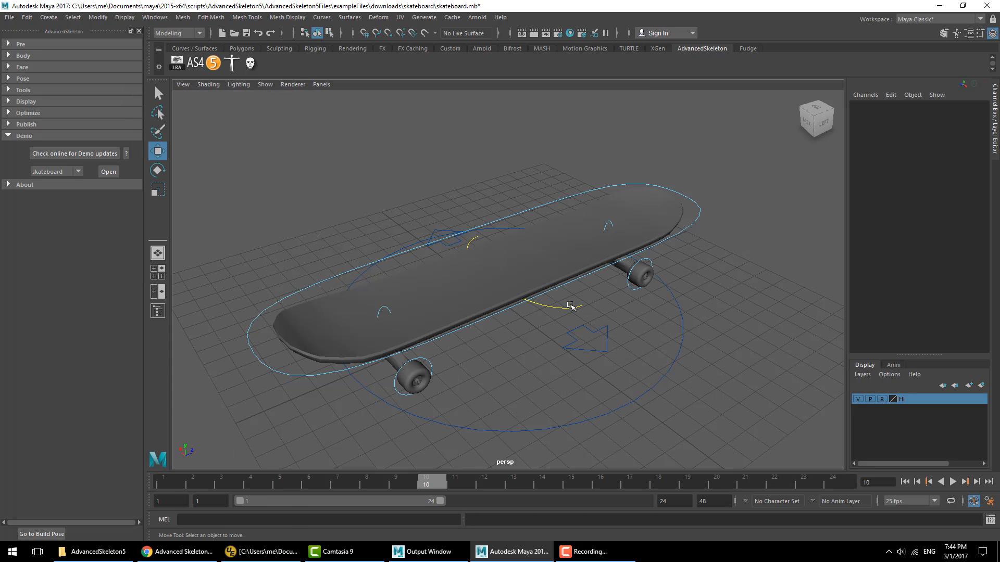
- Vary the Side attribute of DeckCtrl_M to test how the skateboard deck and trucks tilt
{"action": "left_click", "coordinate": [570, 306]}
{"action": "left_click", "coordinate": [947, 113]}
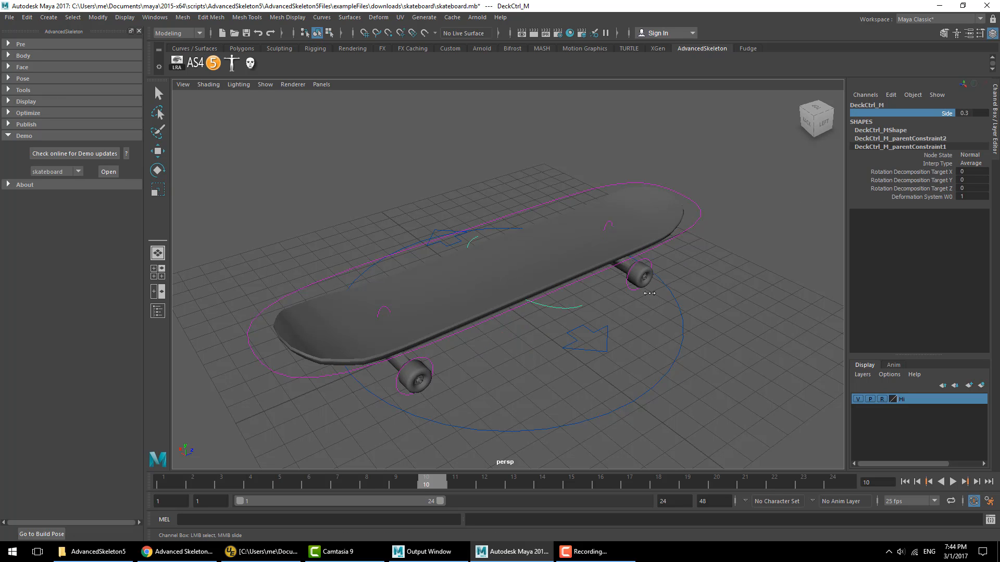
{"action": "middle_click_drag", "start_coordinate": [649, 293], "coordinate": [670, 289]}
{"action": "left_click_drag", "start_coordinate": [513, 319], "coordinate": [603, 285], "text": "alt"}
{"action": "middle_click_drag", "start_coordinate": [603, 285], "coordinate": [578, 287]}
{"action": "left_click_drag", "start_coordinate": [682, 289], "coordinate": [621, 304], "text": "alt"}
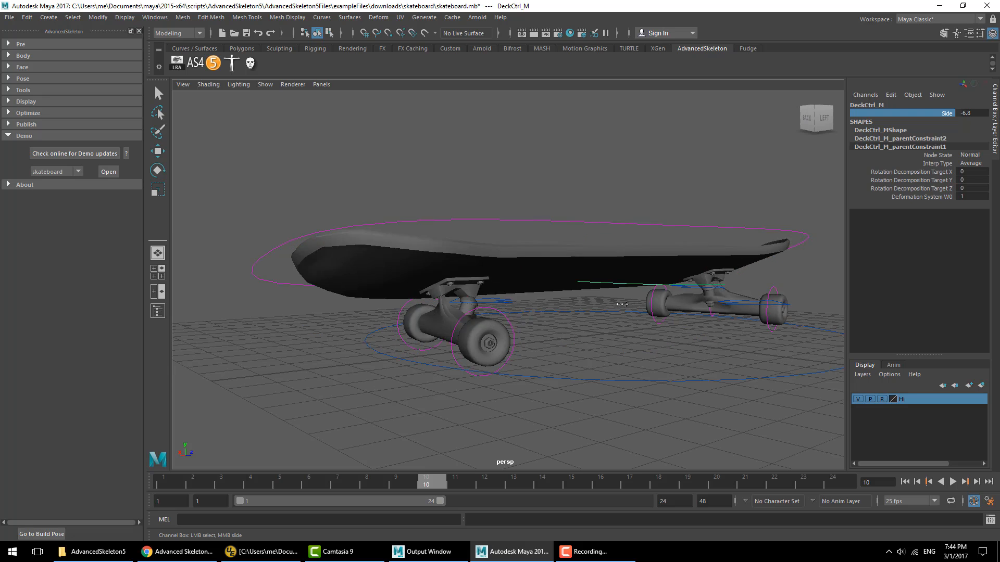
{"action": "middle_click_drag", "start_coordinate": [622, 304], "coordinate": [644, 313]}
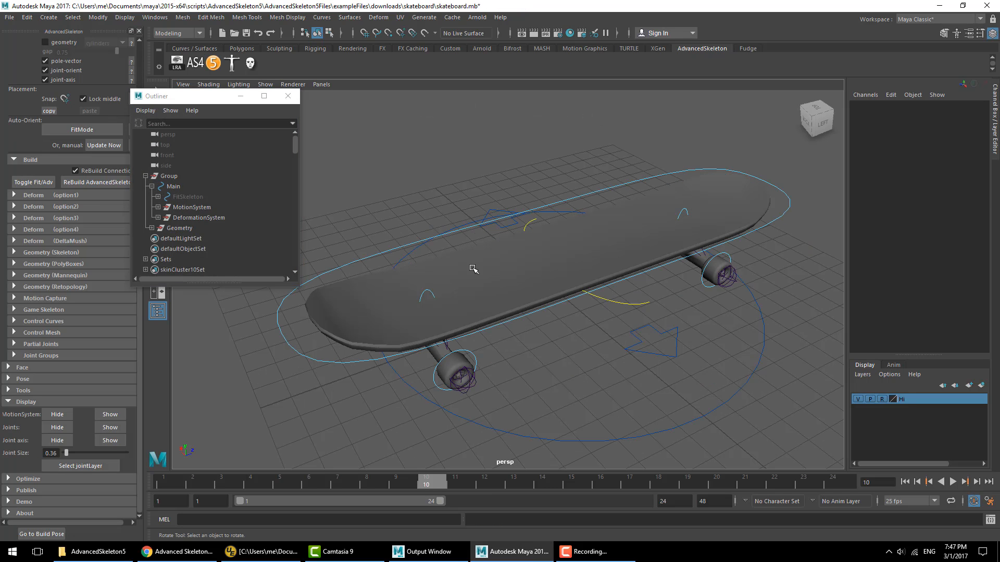
- Start a new scene and reference in the axe model from its mod folder
{"action": "left_click_drag", "start_coordinate": [193, 94], "coordinate": [236, 123]}
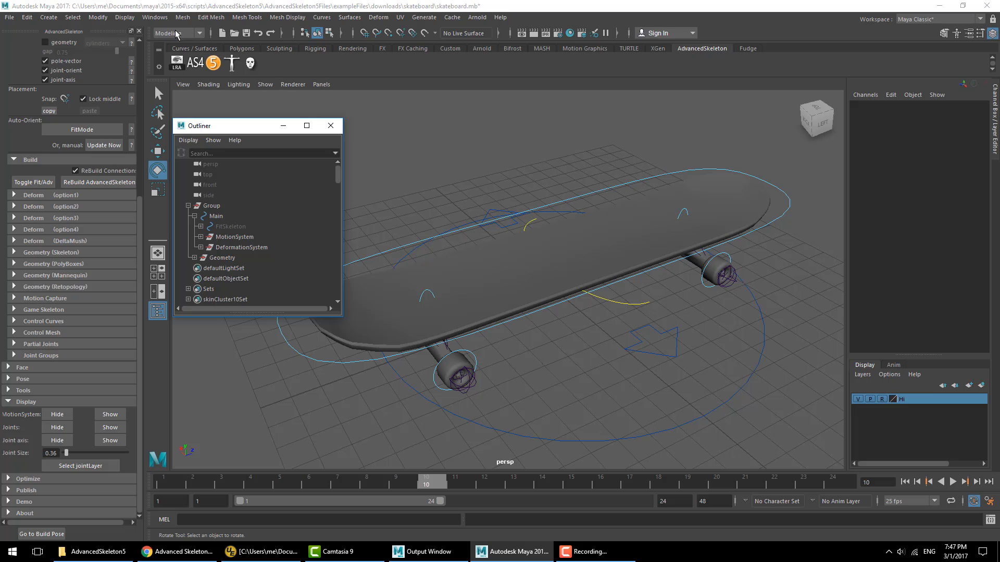
{"action": "left_click", "coordinate": [9, 18]}
{"action": "left_click", "coordinate": [24, 27]}
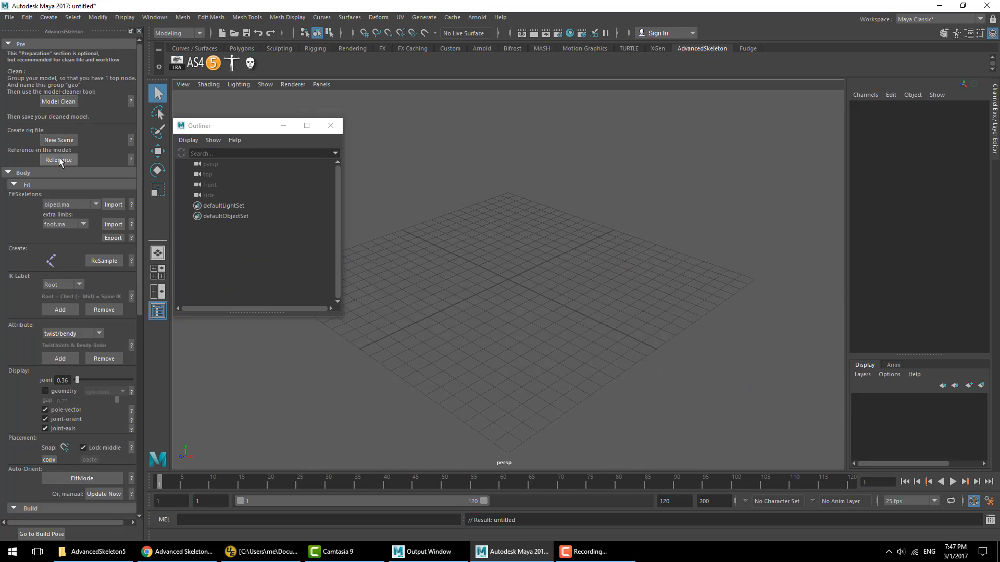
{"action": "left_click", "coordinate": [59, 159]}
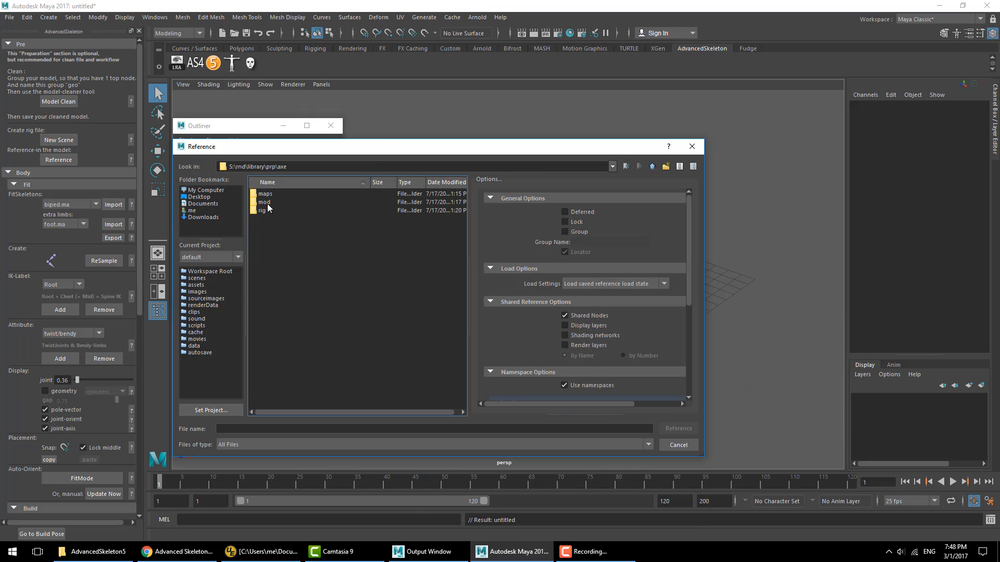
{"action": "double_click", "coordinate": [267, 204]}
{"action": "double_click", "coordinate": [273, 195]}
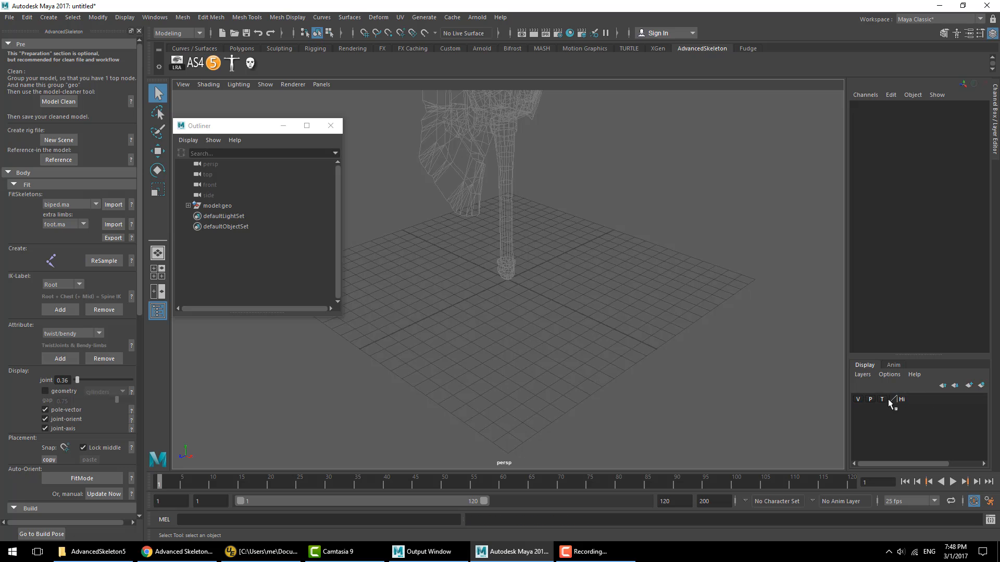
- Switch the Hi display layer from template to reference mode and show the whole axe in shaded display
{"action": "left_click", "coordinate": [882, 400]}
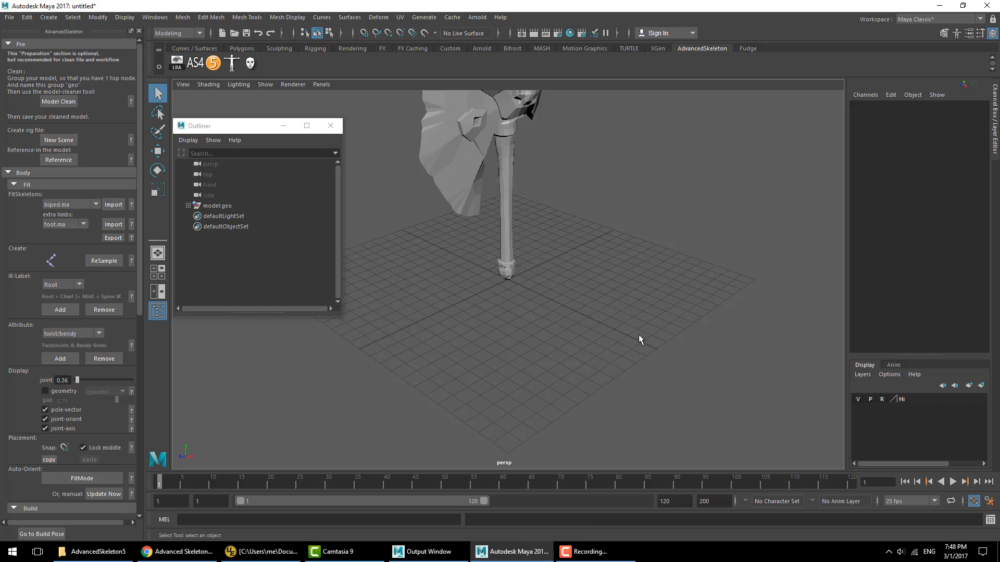
{"action": "left_click_drag", "start_coordinate": [588, 327], "coordinate": [631, 309], "text": "alt"}
{"action": "key", "text": "5"}
{"action": "middle_click_drag", "start_coordinate": [537, 229], "coordinate": [527, 323], "text": "alt"}
{"action": "mouse_move", "coordinate": [526, 322]}
{"action": "left_mouse_down", "text": "alt"}
{"action": "mouse_move", "coordinate": [585, 321]}
{"action": "mouse_move", "coordinate": [560, 327]}
{"action": "left_mouse_up", "text": "alt"}
- Open the conan demo rig without saving the untitled scene, and examine the character
{"action": "scroll", "coordinate": [36, 406], "scroll_direction": "down", "scroll_amount": 5}
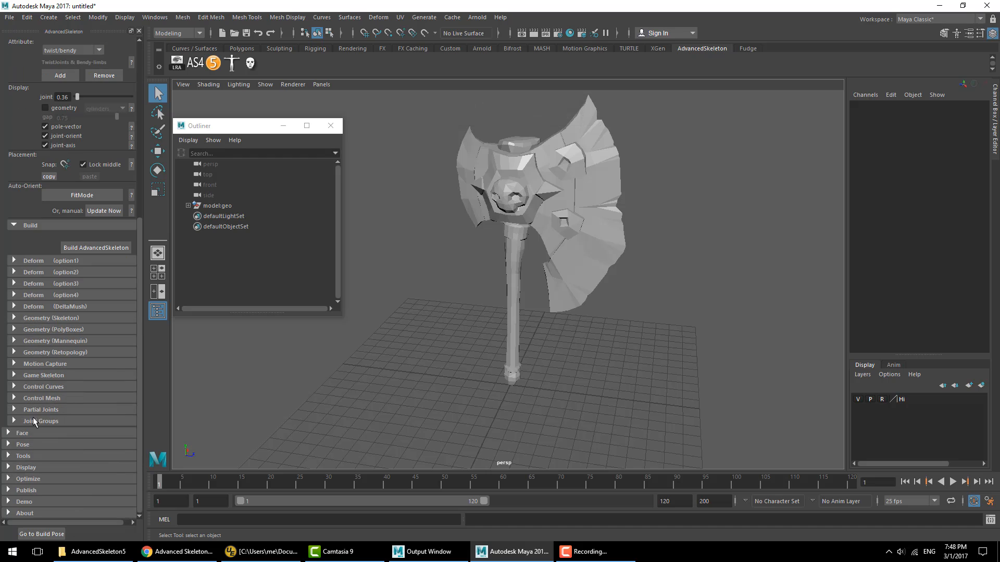
{"action": "left_click", "coordinate": [32, 501]}
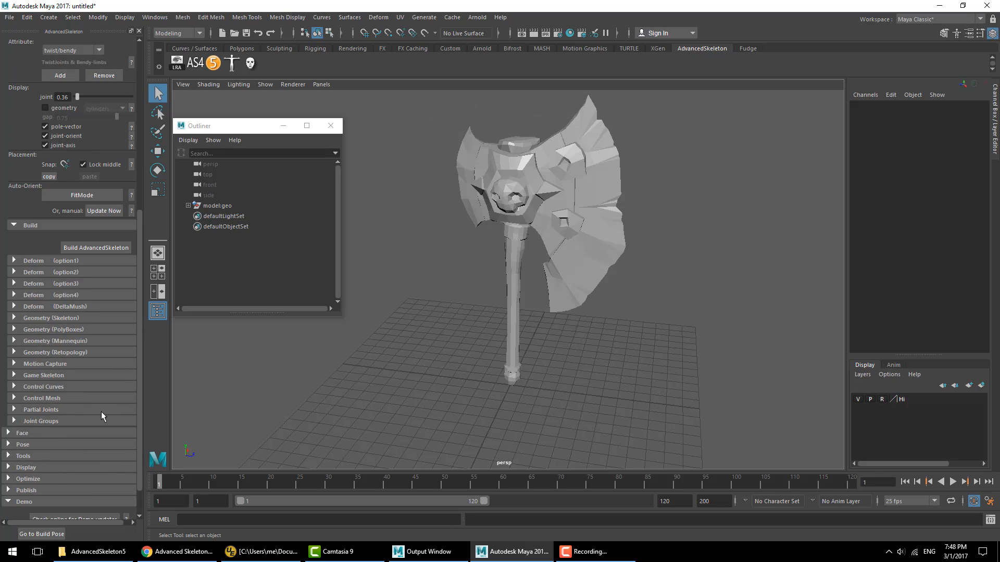
{"action": "scroll", "coordinate": [101, 412], "scroll_direction": "down", "scroll_amount": 1}
{"action": "left_click", "coordinate": [66, 500]}
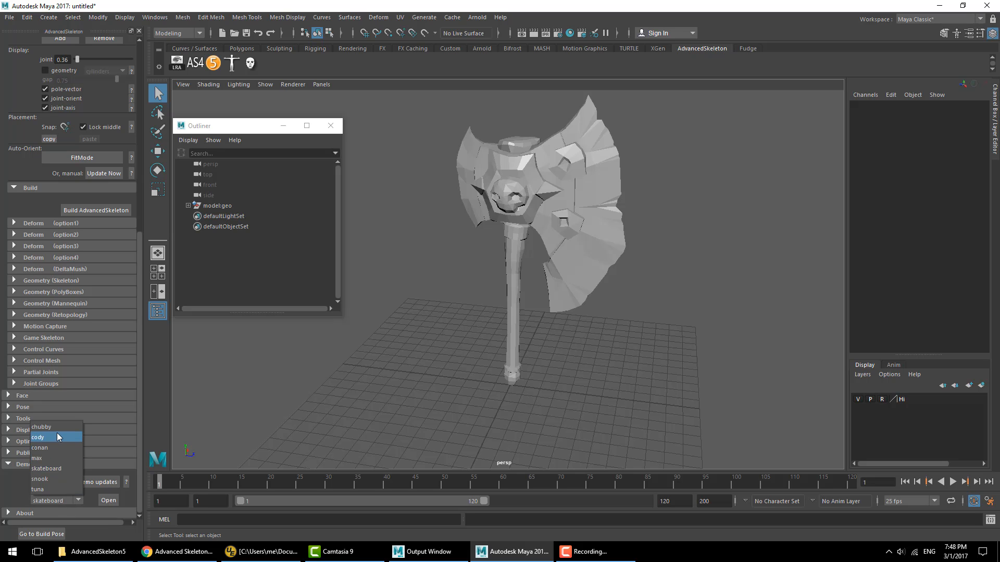
{"action": "left_click", "coordinate": [39, 448]}
{"action": "left_click", "coordinate": [109, 501]}
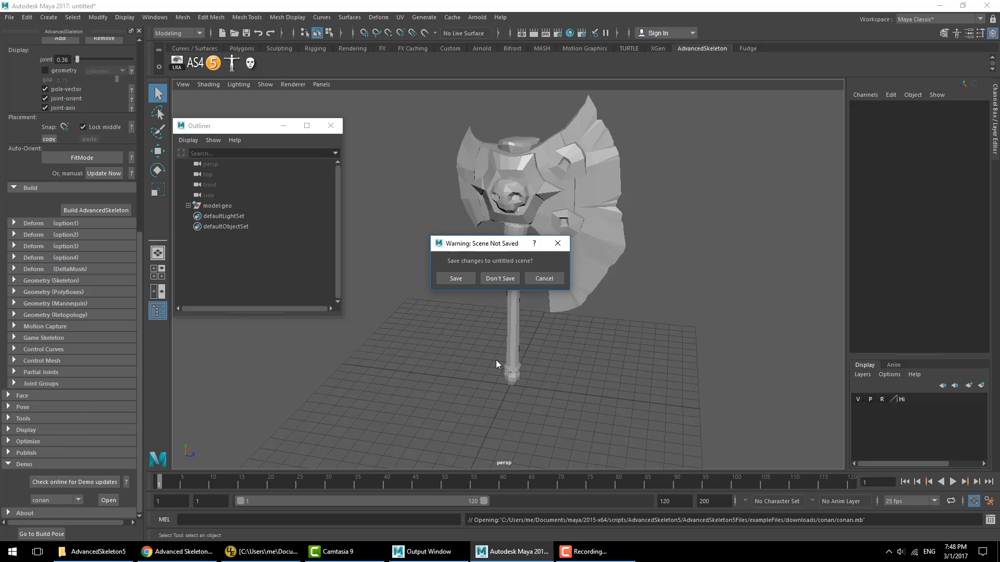
{"action": "left_click", "coordinate": [499, 279]}
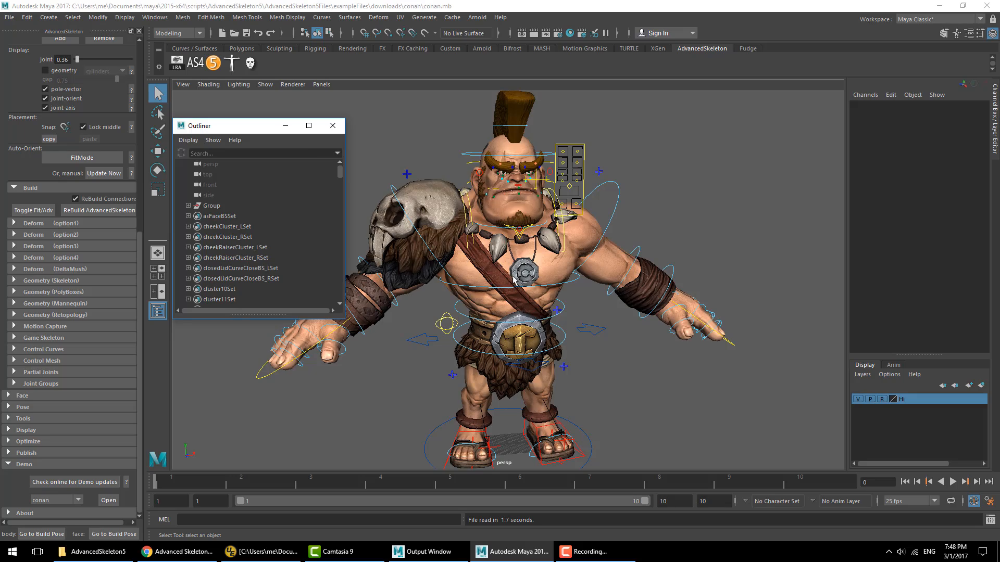
{"action": "left_click_drag", "start_coordinate": [513, 279], "coordinate": [484, 288], "text": "alt"}
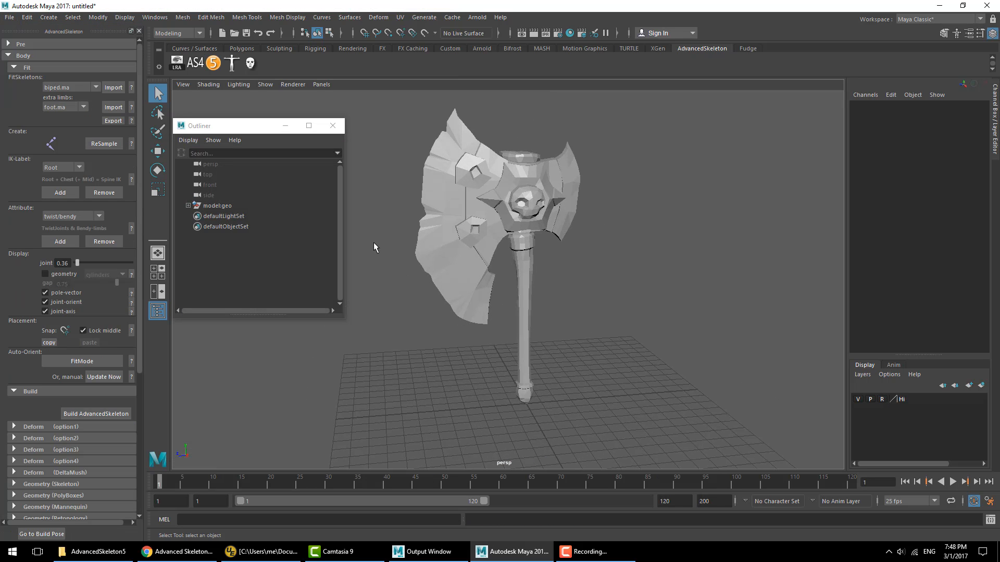
- Draw a two-joint chain in the wireframe side view, from the lower handle at about Y 3.1 to above the axe head at about Y 16.3
{"action": "left_click", "coordinate": [50, 143]}
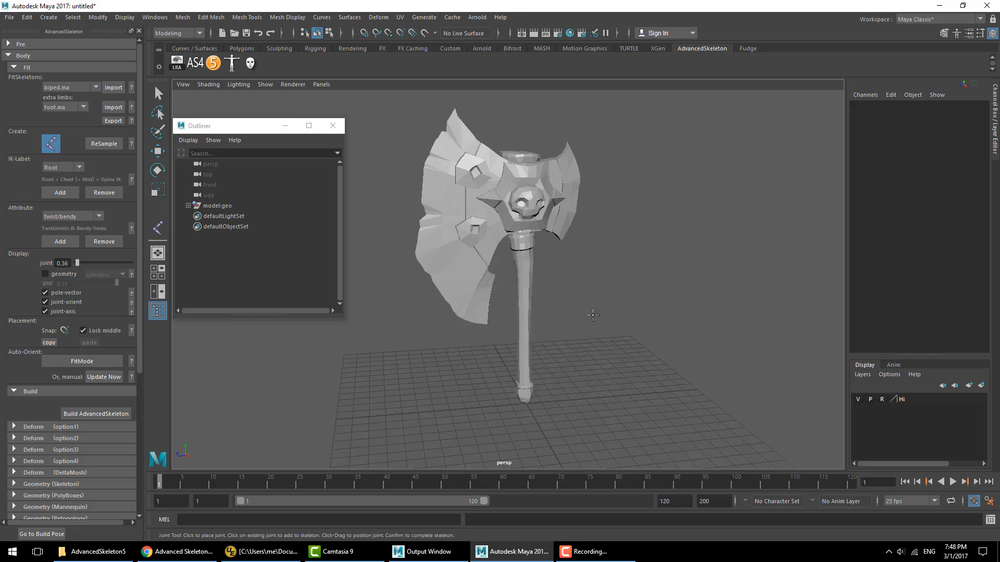
{"action": "key", "text": "a"}
{"action": "key", "text": "4"}
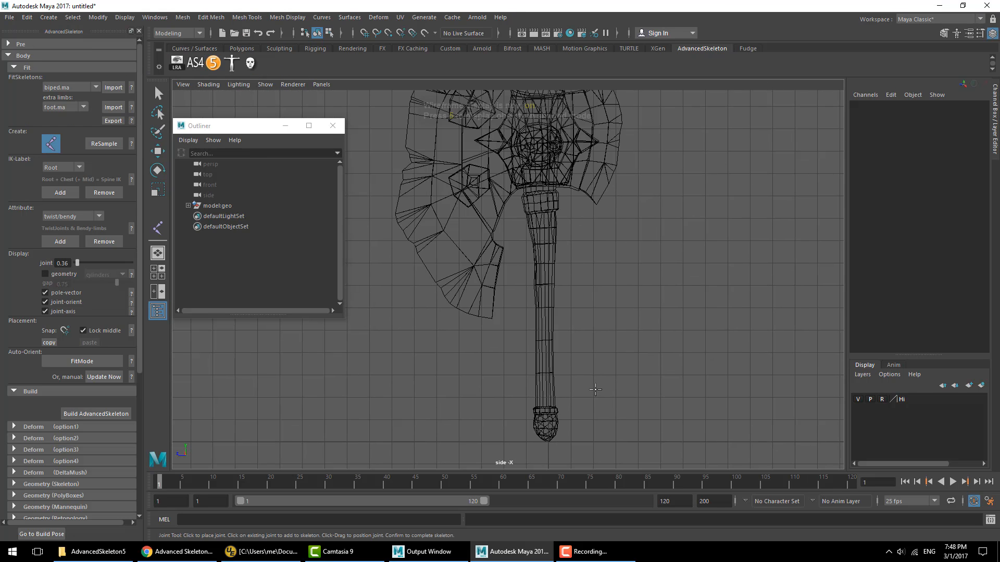
{"action": "left_click_drag", "start_coordinate": [540, 373], "coordinate": [544, 373]}
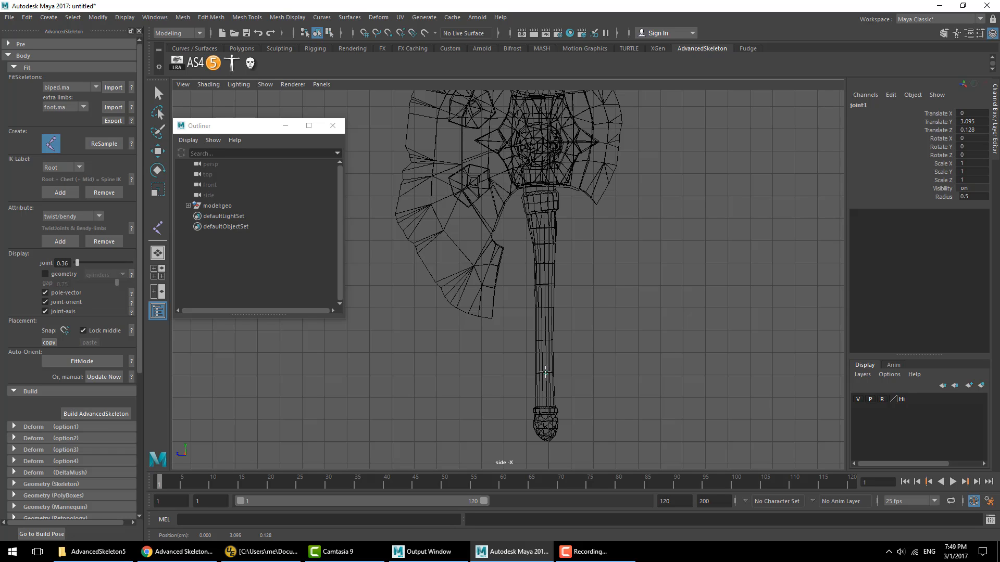
{"action": "middle_click_drag", "start_coordinate": [594, 264], "coordinate": [599, 312], "text": "alt"}
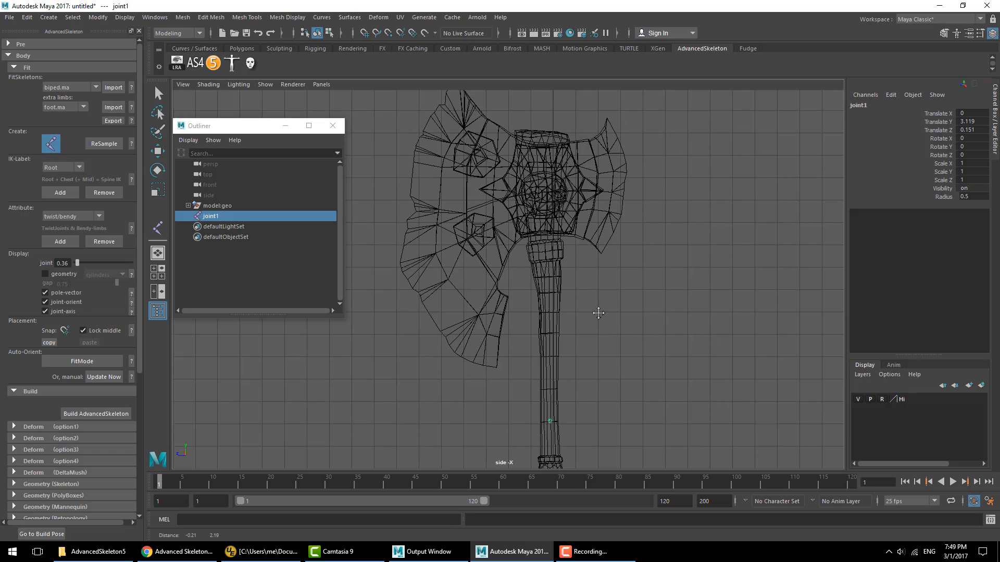
{"action": "left_click_drag", "start_coordinate": [595, 140], "coordinate": [542, 128]}
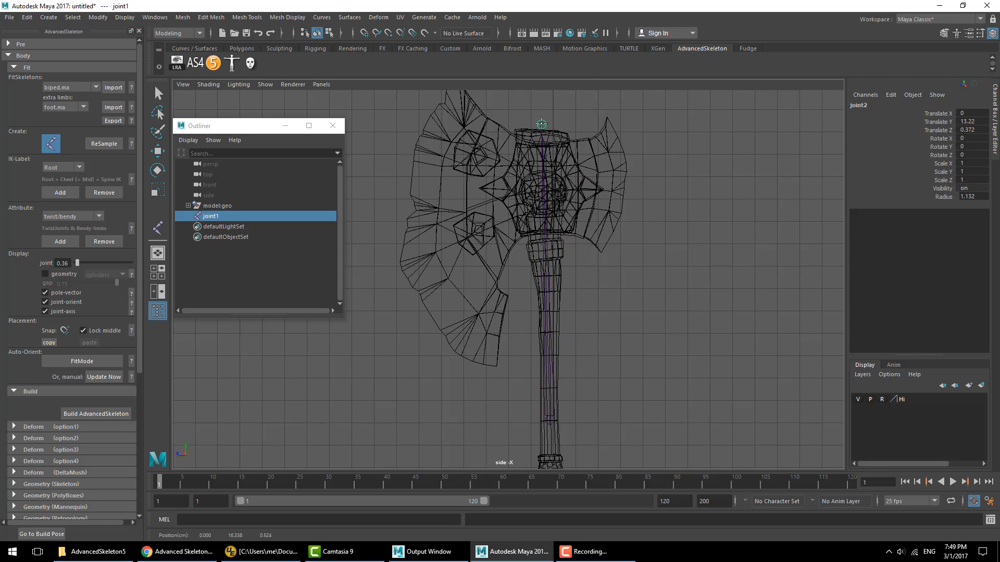
{"action": "key", "text": "Return"}
{"action": "key", "text": "q"}
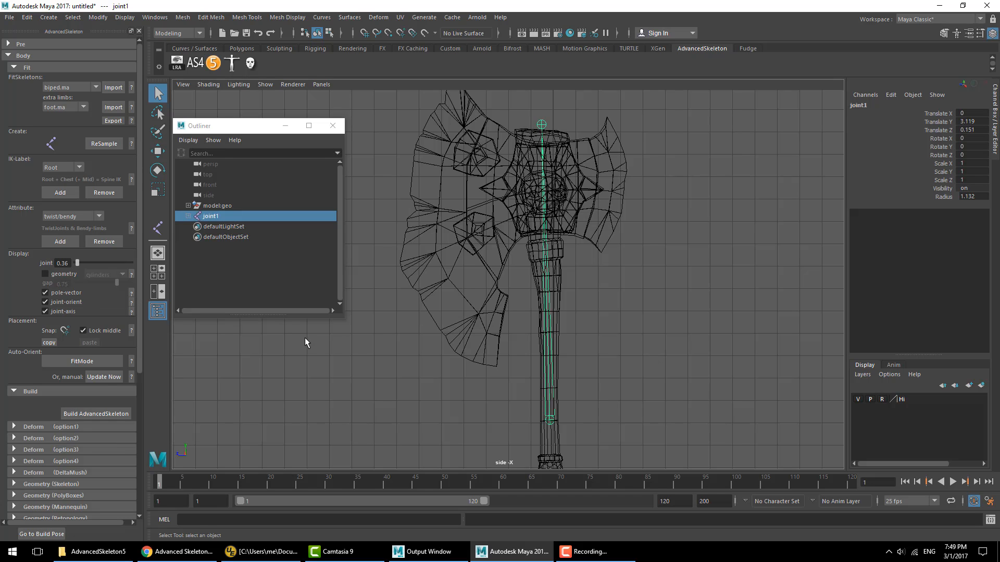
- Build the AdvancedSkeleton rig from the axe joints, and select the large ring and arrow controls in the perspective view
{"action": "left_click", "coordinate": [99, 414]}
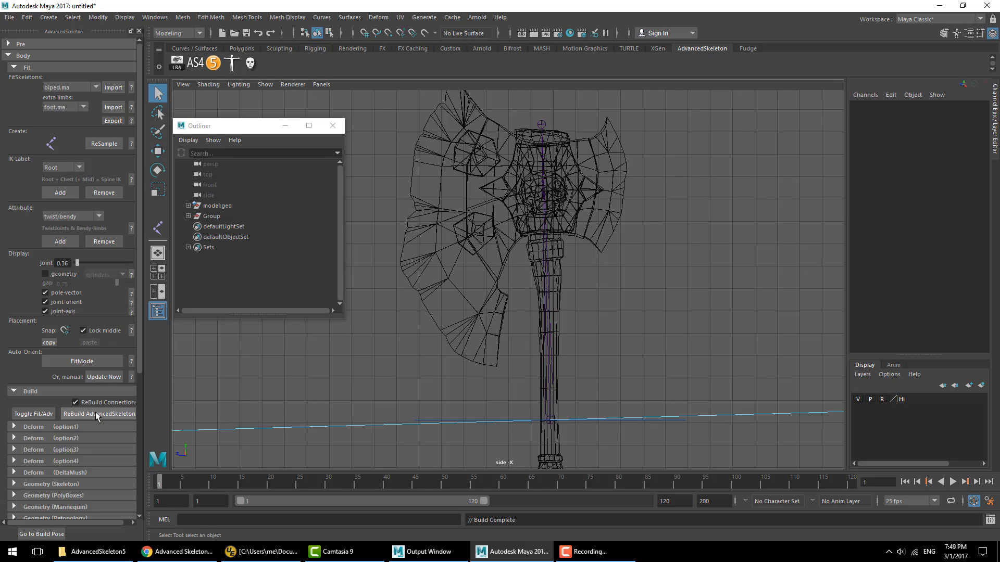
{"action": "key", "text": "space"}
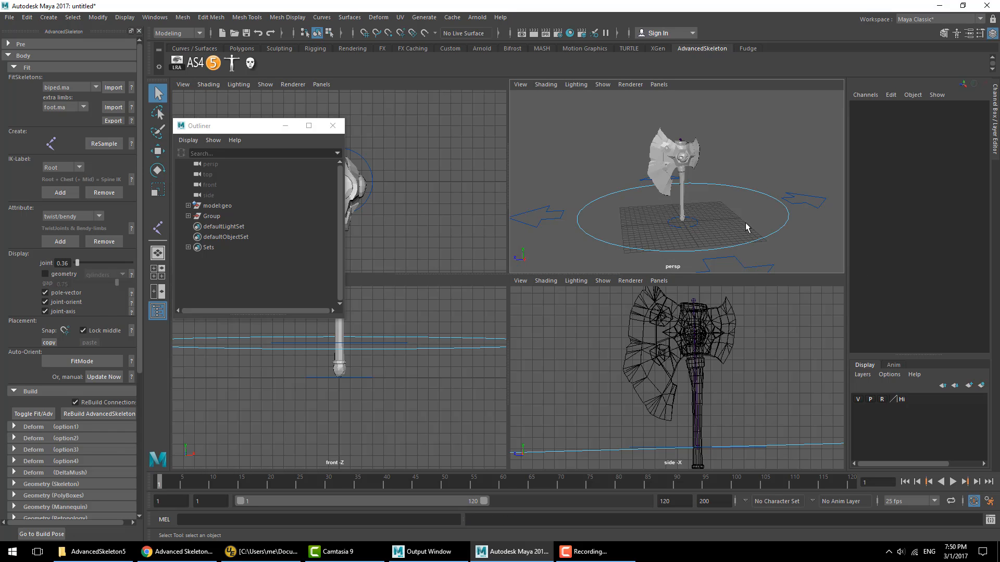
{"action": "left_click", "coordinate": [764, 198]}
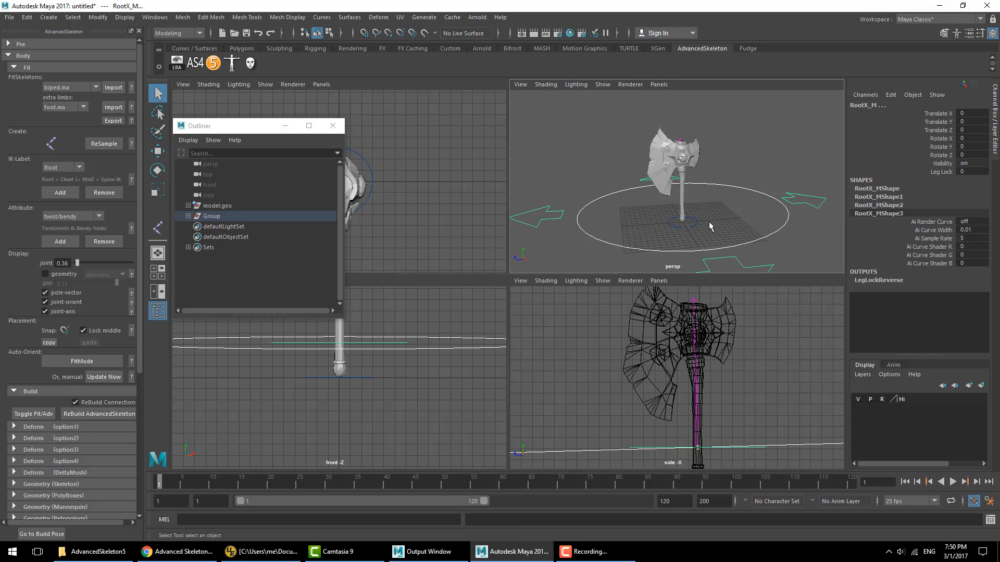
- Scale down the RootX_M control's curve points to a small ring around the lower handle, and return to object selection
{"action": "left_click", "coordinate": [329, 34]}
{"action": "key", "text": "ctrl+shift+a"}
{"action": "key", "text": "r"}
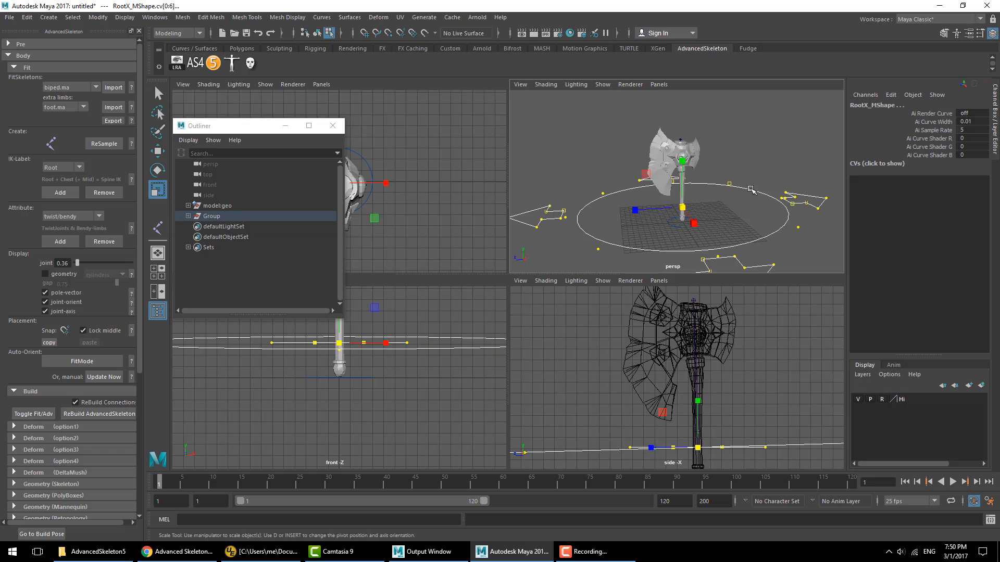
{"action": "left_click_drag", "start_coordinate": [682, 208], "coordinate": [544, 210]}
{"action": "key", "text": "space"}
{"action": "right_click_drag", "start_coordinate": [545, 211], "coordinate": [728, 204], "text": "alt"}
{"action": "left_click", "coordinate": [317, 34]}
{"action": "left_click", "coordinate": [655, 309]}
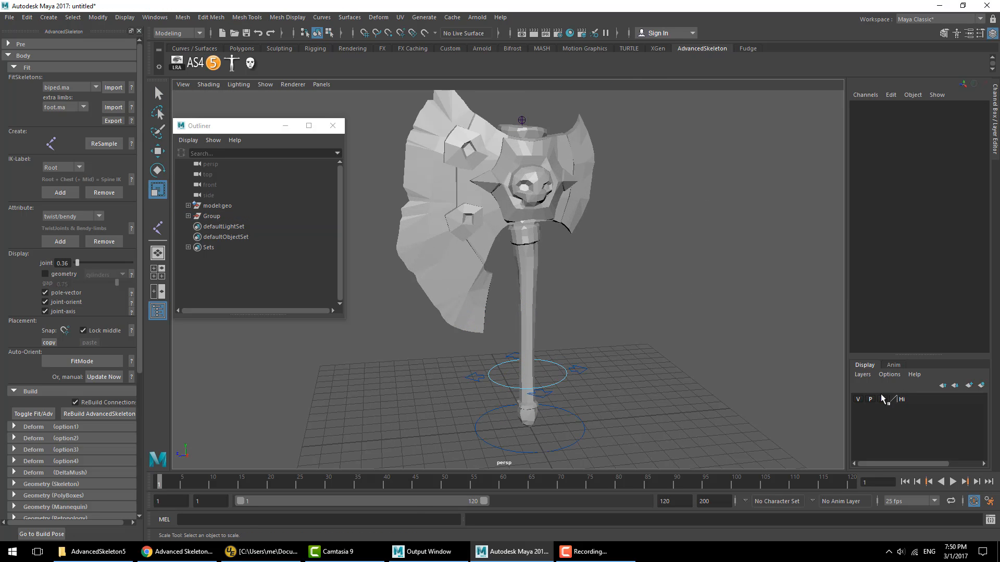
- Bind the axe mesh to the rig's deform joints using AdvancedSkeleton's smooth bind options
{"action": "left_click", "coordinate": [592, 216]}
{"action": "left_click", "coordinate": [26, 67]}
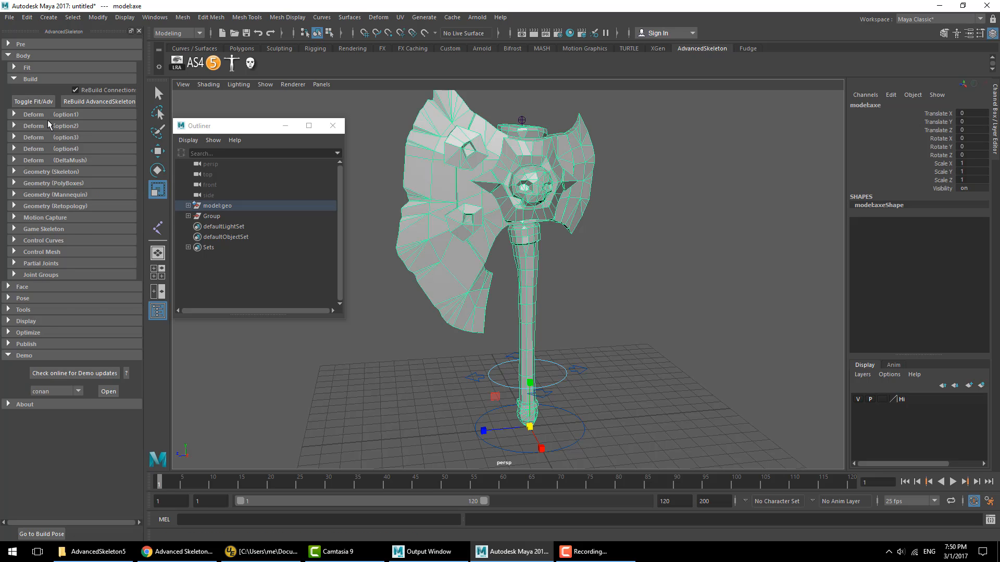
{"action": "left_click", "coordinate": [85, 114]}
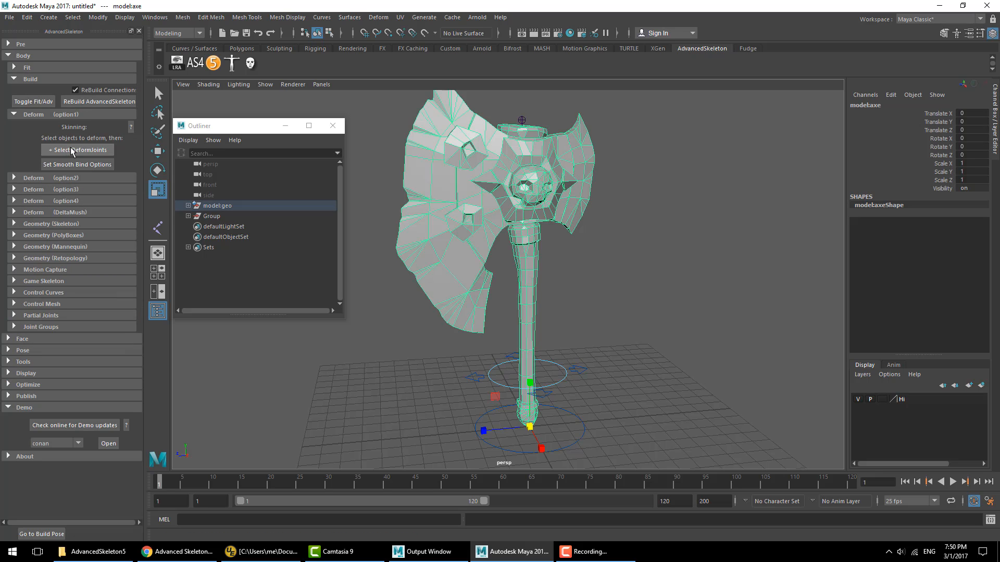
{"action": "left_click", "coordinate": [72, 150]}
{"action": "left_click", "coordinate": [77, 164]}
{"action": "left_click", "coordinate": [489, 518]}
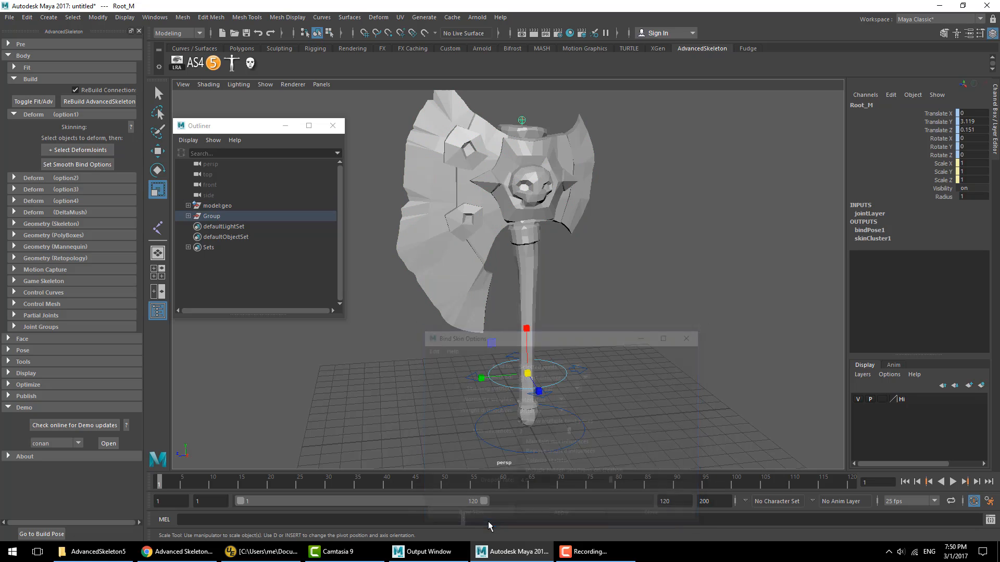
{"action": "left_click", "coordinate": [610, 356]}
- Test the skinning by moving the RootX_M control to about 0.29, -0.55, -0.83
{"action": "key", "text": "w"}
{"action": "left_click", "coordinate": [541, 379]}
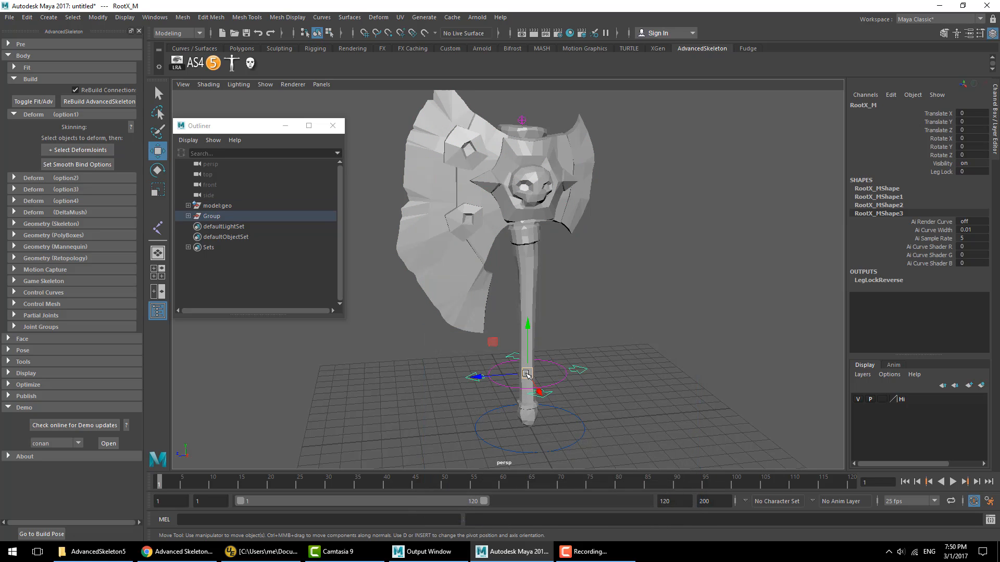
{"action": "mouse_move", "coordinate": [526, 373]}
{"action": "left_mouse_down"}
{"action": "mouse_move", "coordinate": [525, 345]}
{"action": "mouse_move", "coordinate": [542, 385]}
{"action": "left_mouse_up"}
{"action": "left_click", "coordinate": [605, 263]}
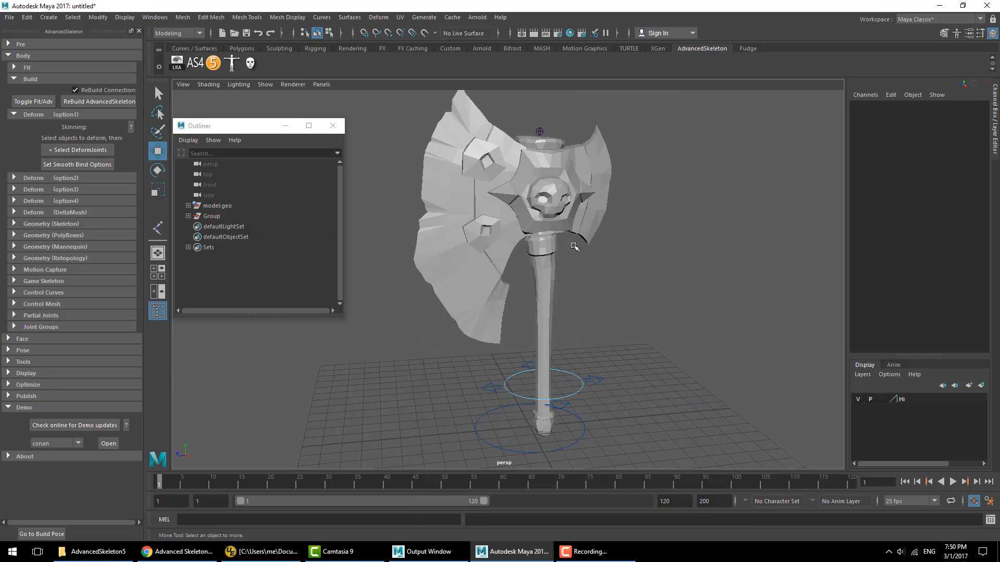
- Parent the model:geo group under the rig's Geometry group in the outliner, and collapse the Group hierarchy
{"action": "left_click", "coordinate": [188, 216]}
{"action": "middle_click_drag", "start_coordinate": [222, 206], "coordinate": [229, 236]}
{"action": "left_click", "coordinate": [187, 205]}
{"action": "left_click", "coordinate": [209, 206]}
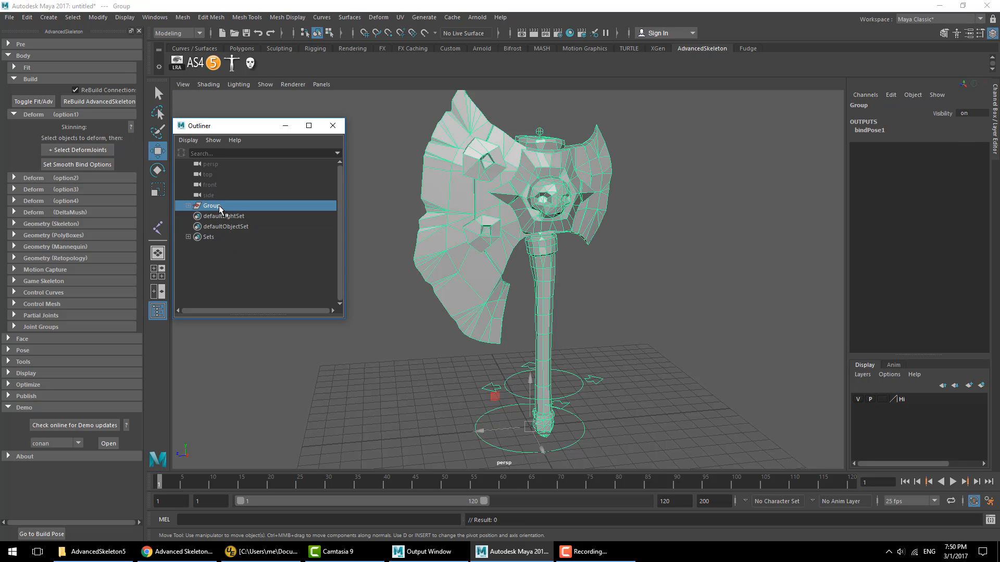
{"action": "left_click", "coordinate": [687, 313]}
- Try moving and rotating the axe with the RootX_M control, and undo both changes
{"action": "left_click_drag", "start_coordinate": [615, 395], "coordinate": [597, 357], "text": "alt"}
{"action": "key", "text": "e"}
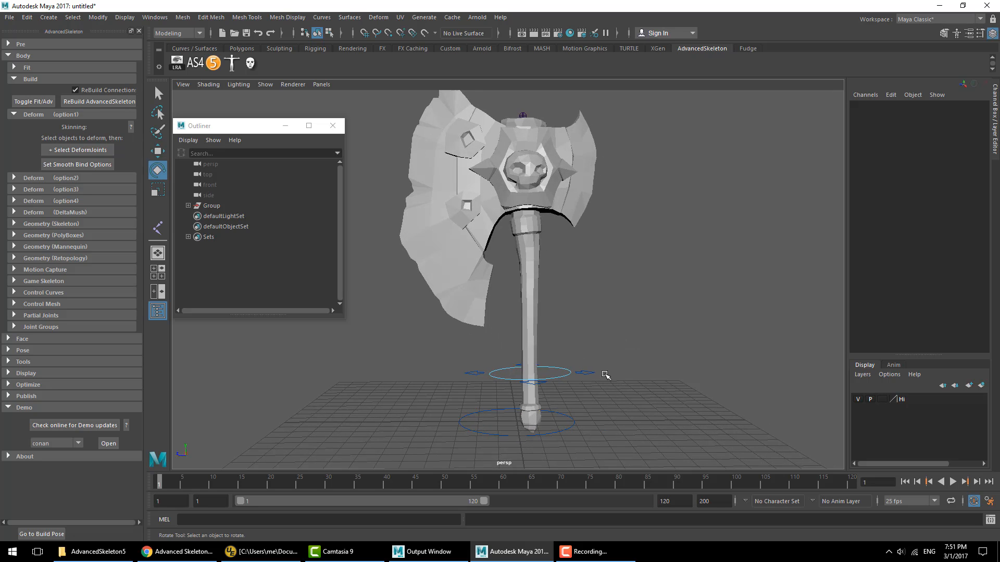
{"action": "key", "text": "w"}
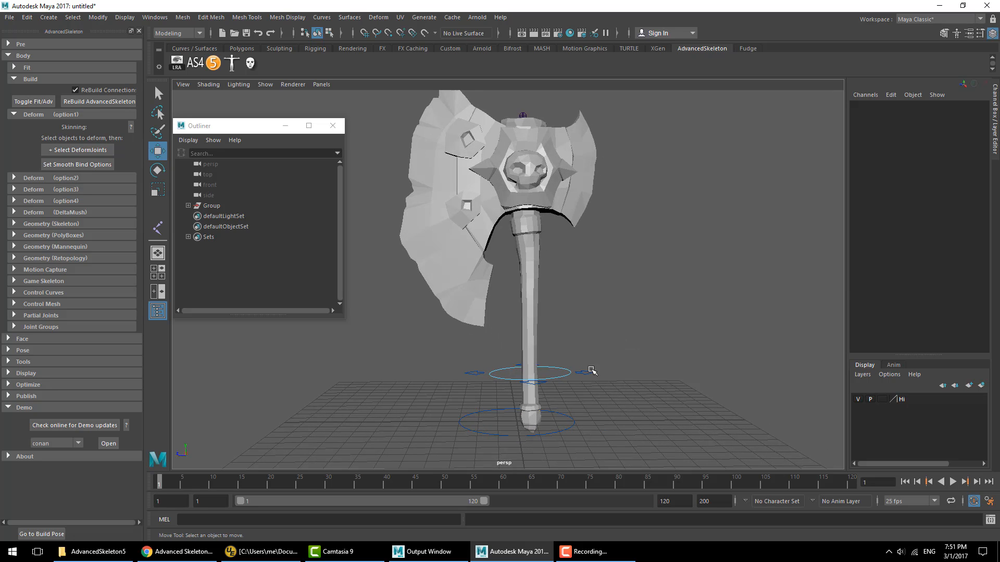
{"action": "left_click", "coordinate": [590, 371]}
{"action": "mouse_move", "coordinate": [595, 412]}
{"action": "middle_mouse_down"}
{"action": "mouse_move", "coordinate": [580, 432]}
{"action": "mouse_move", "coordinate": [600, 403]}
{"action": "middle_mouse_up"}
{"action": "key", "text": "ctrl+z"}
{"action": "key", "text": "e"}
{"action": "left_click_drag", "start_coordinate": [570, 359], "coordinate": [536, 381]}
{"action": "key", "text": "ctrl+z"}
{"action": "left_click", "coordinate": [564, 357]}
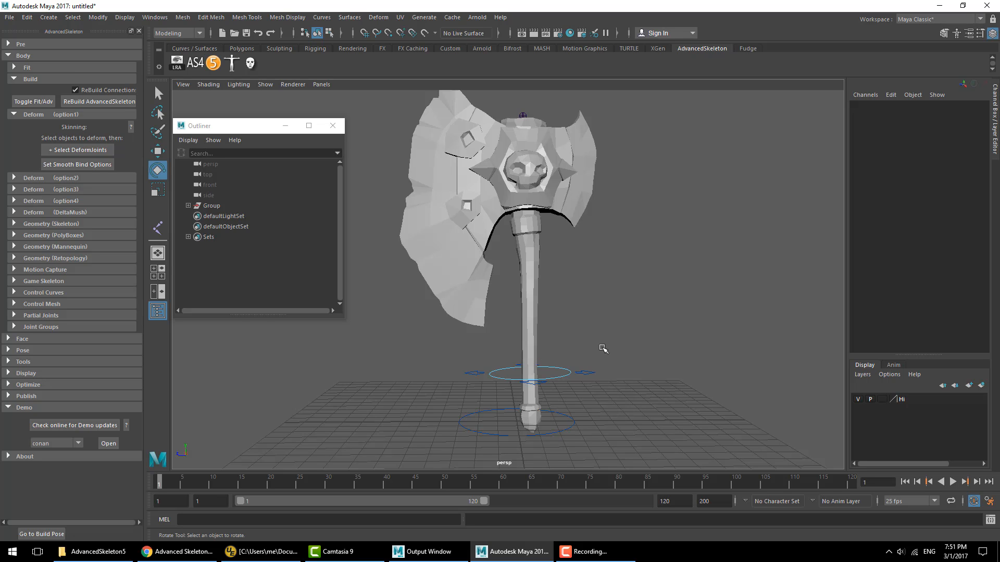
- Try rotating the RootX_M control about 110° on X, and undo the rotation
{"action": "left_click", "coordinate": [581, 374]}
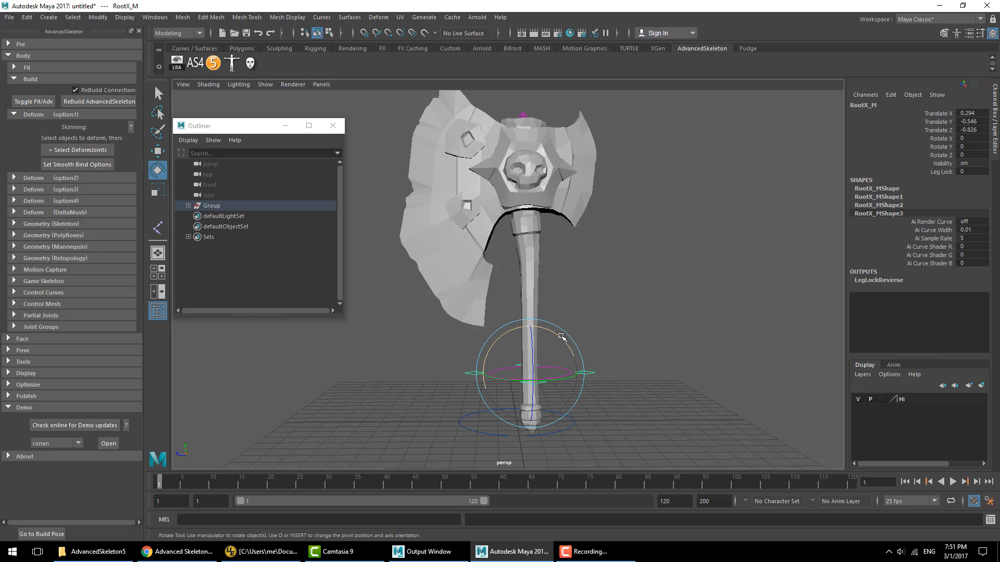
{"action": "left_click_drag", "start_coordinate": [561, 337], "coordinate": [517, 383]}
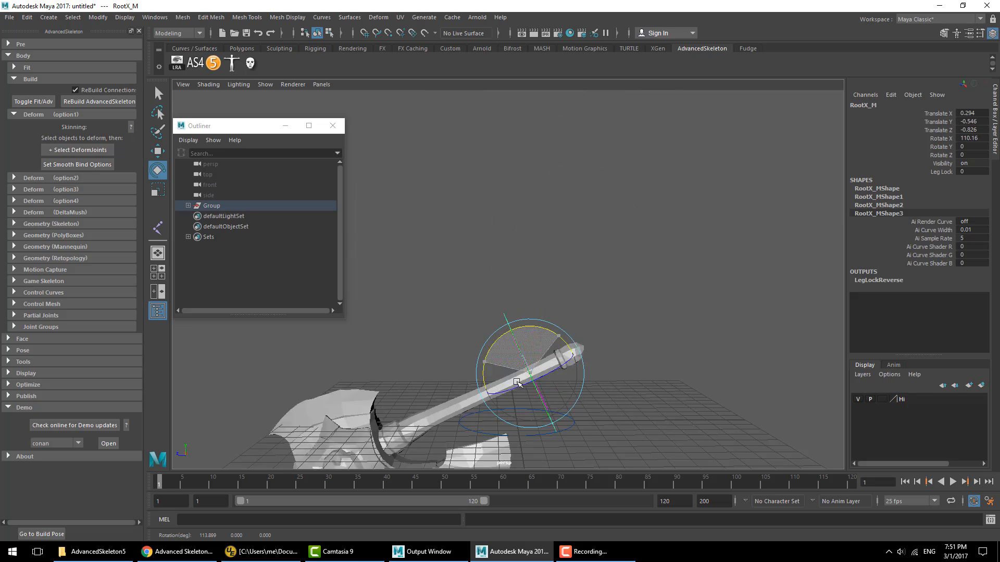
{"action": "key", "text": "ctrl+z"}
{"action": "key", "text": "ctrl+z"}
{"action": "left_click", "coordinate": [596, 370]}
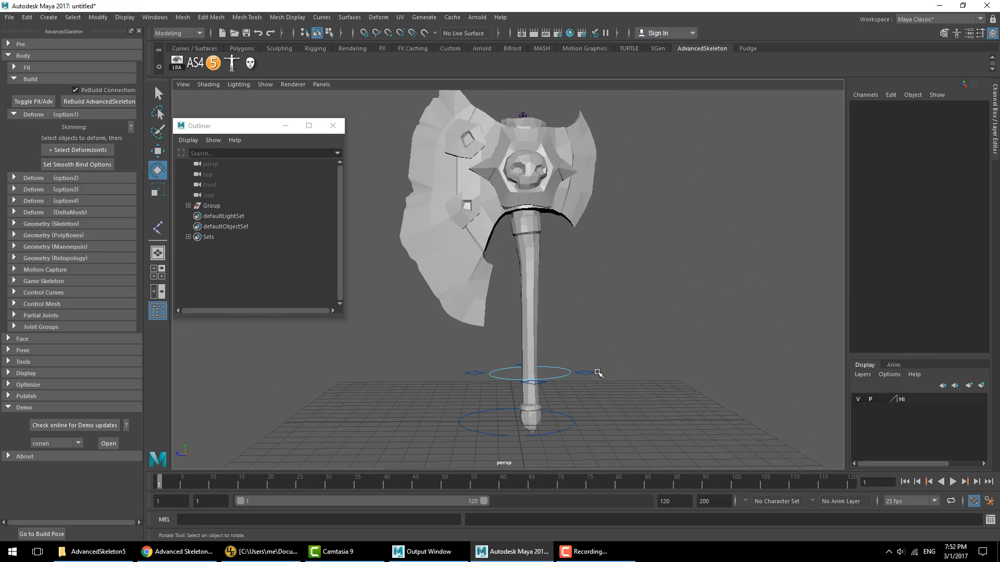
- Create a locator and place it near the middle of the axe handle
{"action": "left_click", "coordinate": [48, 18]}
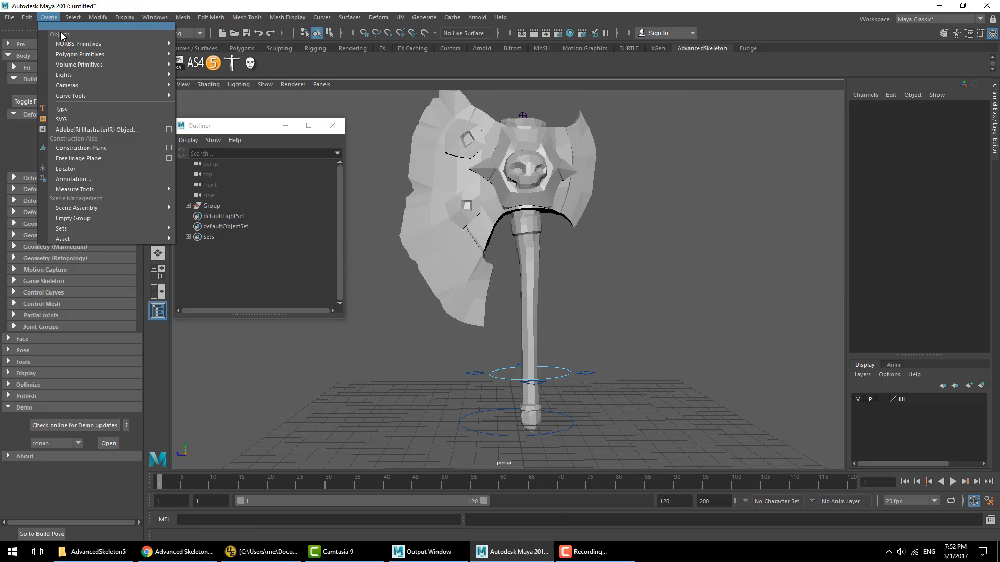
{"action": "left_click", "coordinate": [91, 158]}
{"action": "key", "text": "w"}
{"action": "middle_click_drag", "start_coordinate": [564, 331], "coordinate": [611, 318]}
{"action": "mouse_move", "coordinate": [558, 329]}
{"action": "middle_mouse_down"}
{"action": "mouse_move", "coordinate": [527, 343]}
{"action": "mouse_move", "coordinate": [579, 324]}
{"action": "mouse_move", "coordinate": [553, 330]}
{"action": "middle_mouse_up"}
{"action": "left_click", "coordinate": [613, 335]}
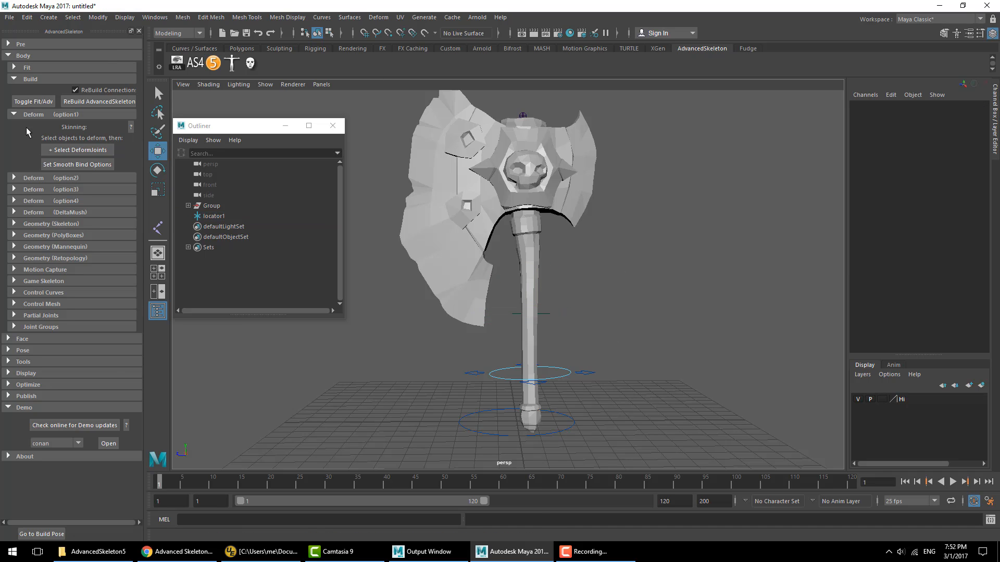
- Toggle the rig to fit mode, and expand the Root fit joint in the outliner
{"action": "left_click", "coordinate": [31, 114]}
{"action": "left_click", "coordinate": [31, 101]}
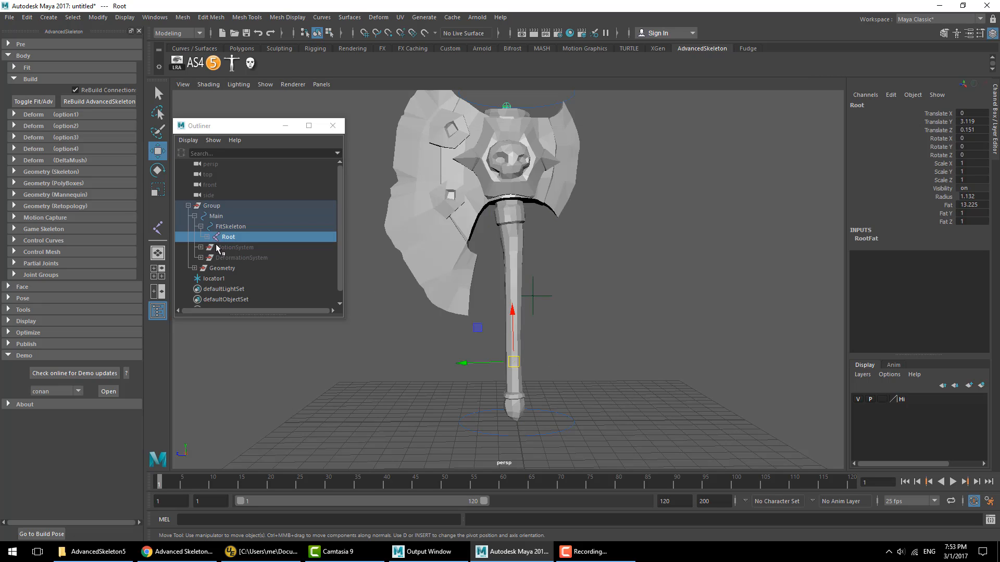
{"action": "left_click", "coordinate": [207, 237]}
{"action": "left_click", "coordinate": [413, 401]}
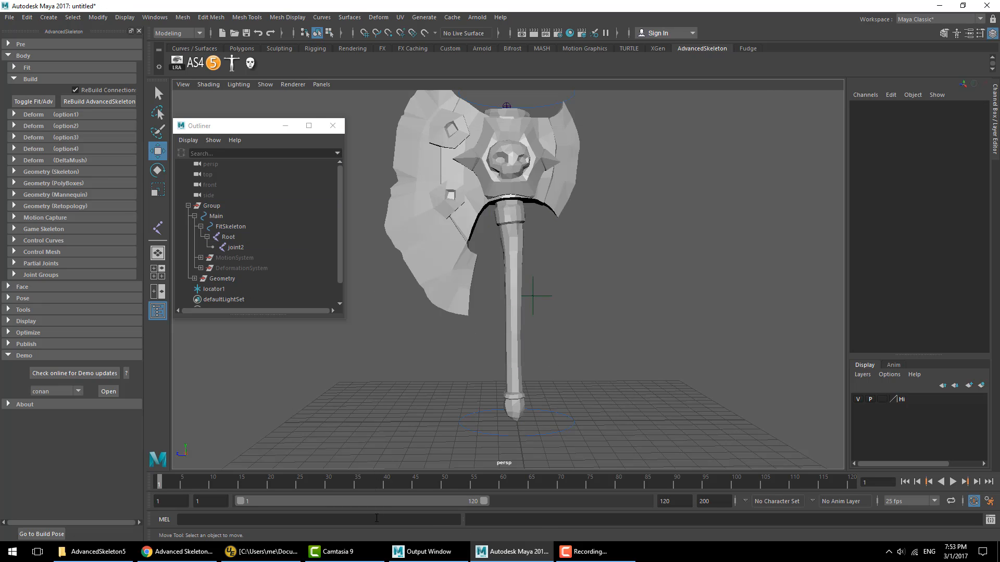
- Create a new joint under Root with the MEL command joint, and move it to mid-handle at Translate X about 3.6
{"action": "left_click", "coordinate": [229, 238]}
{"action": "left_click", "coordinate": [334, 520]}
{"action": "type", "text": "joint"}
{"action": "key", "text": "Return"}
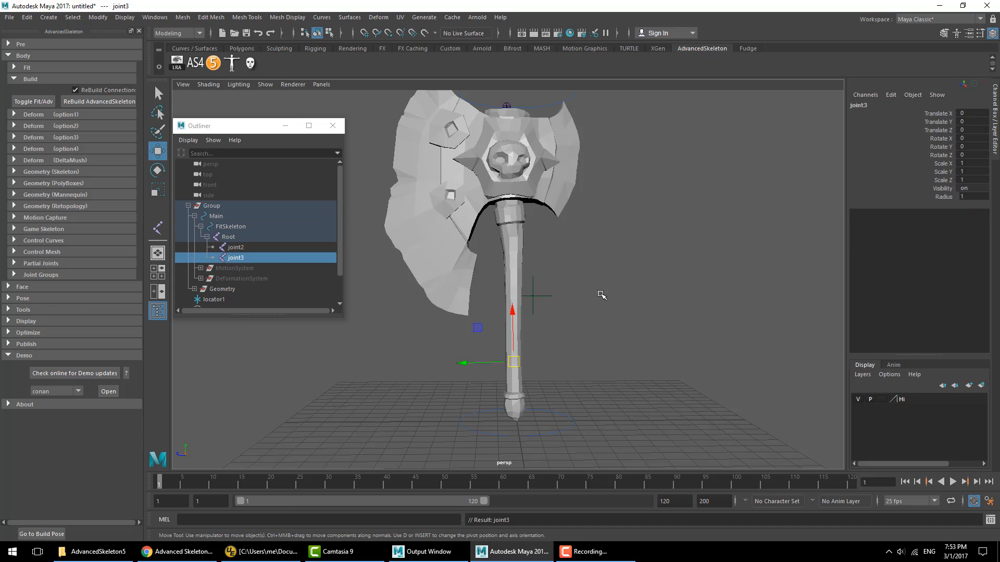
{"action": "left_click_drag", "start_coordinate": [512, 312], "coordinate": [560, 240]}
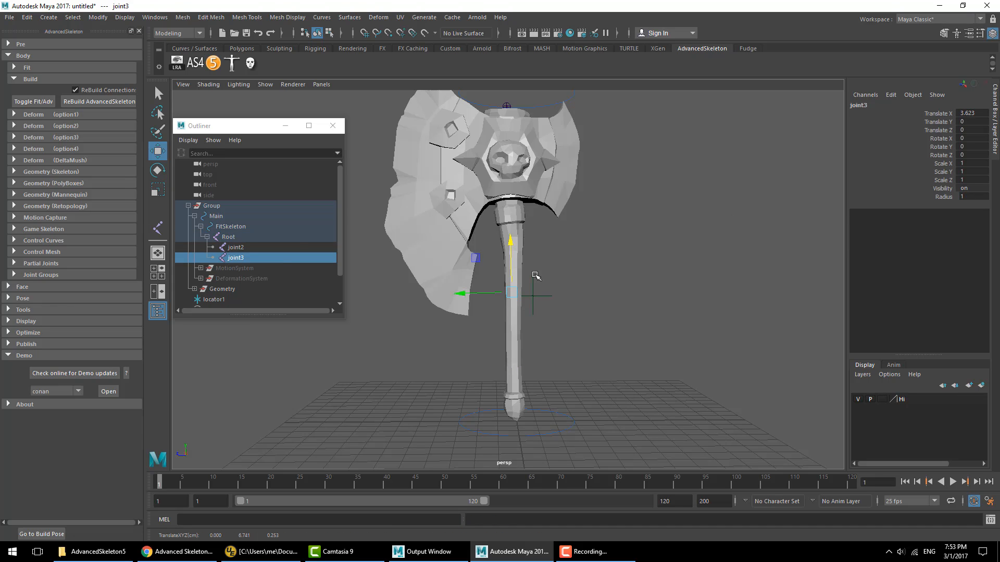
- Reparent joint2 and joint3 into a single chain under Root, and rebuild the AdvancedSkeleton rig
{"action": "left_click_drag", "start_coordinate": [211, 248], "coordinate": [218, 248]}
{"action": "left_click", "coordinate": [241, 258]}
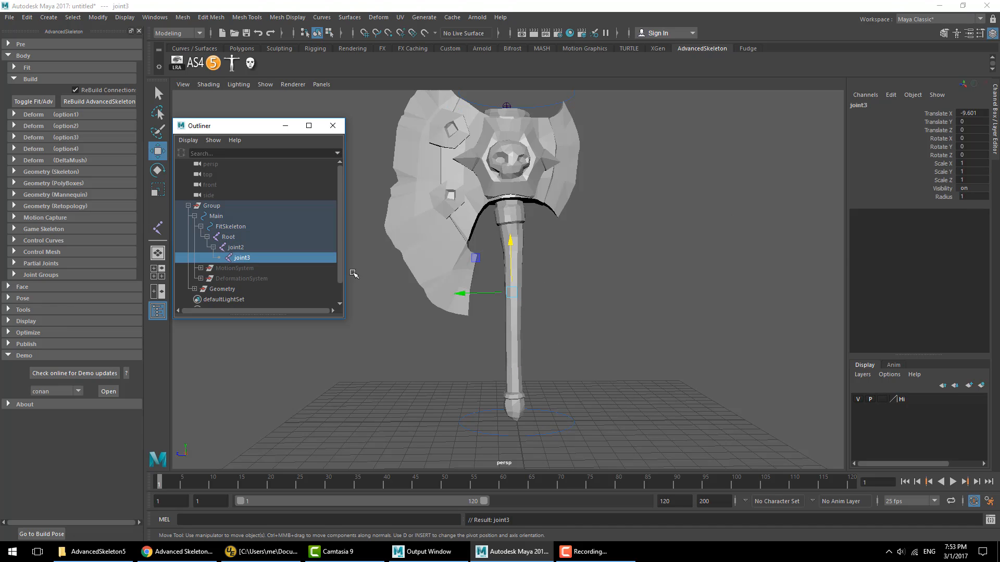
{"action": "left_click", "coordinate": [109, 102]}
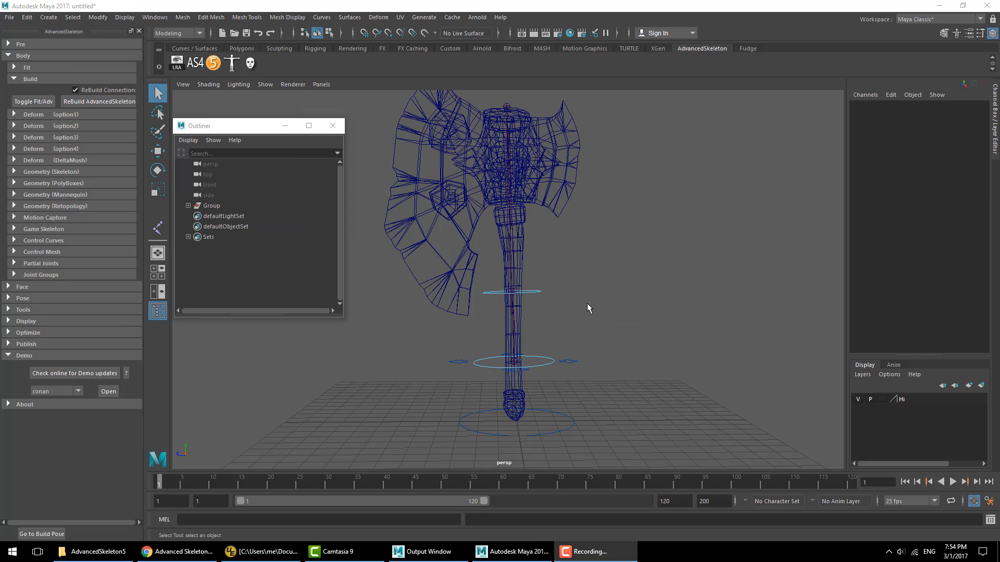
- Try moving the whole axe with the RootX_M control, and undo the move
{"action": "left_click_drag", "start_coordinate": [556, 342], "coordinate": [568, 367]}
{"action": "key", "text": "w"}
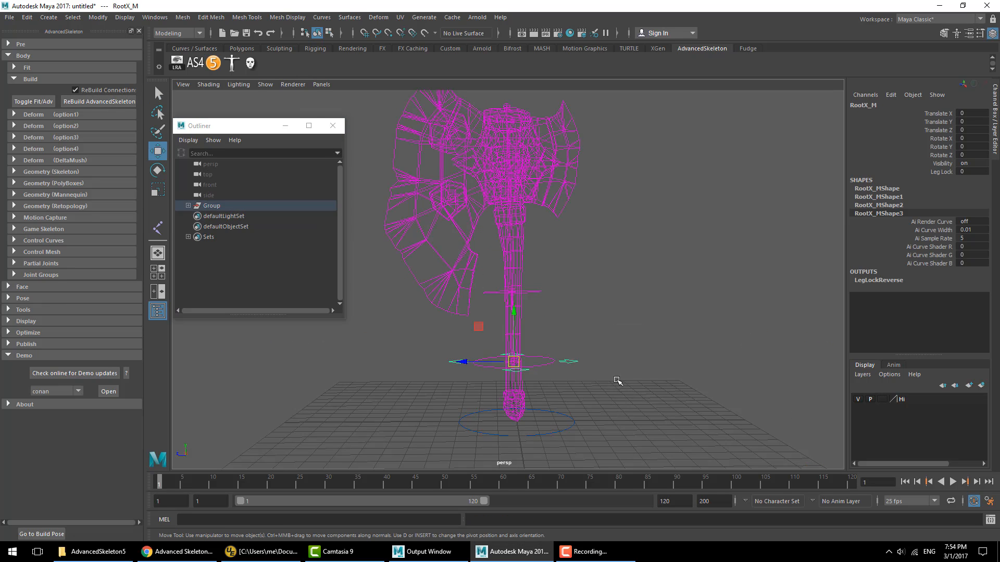
{"action": "middle_click_drag", "start_coordinate": [616, 376], "coordinate": [615, 387]}
{"action": "key", "text": "ctrl+z"}
{"action": "key", "text": "ctrl+z"}
- Try moving the mid-handle FKjoint3_M control, and undo the move
{"action": "left_click_drag", "start_coordinate": [522, 279], "coordinate": [540, 305]}
{"action": "left_click", "coordinate": [559, 282]}
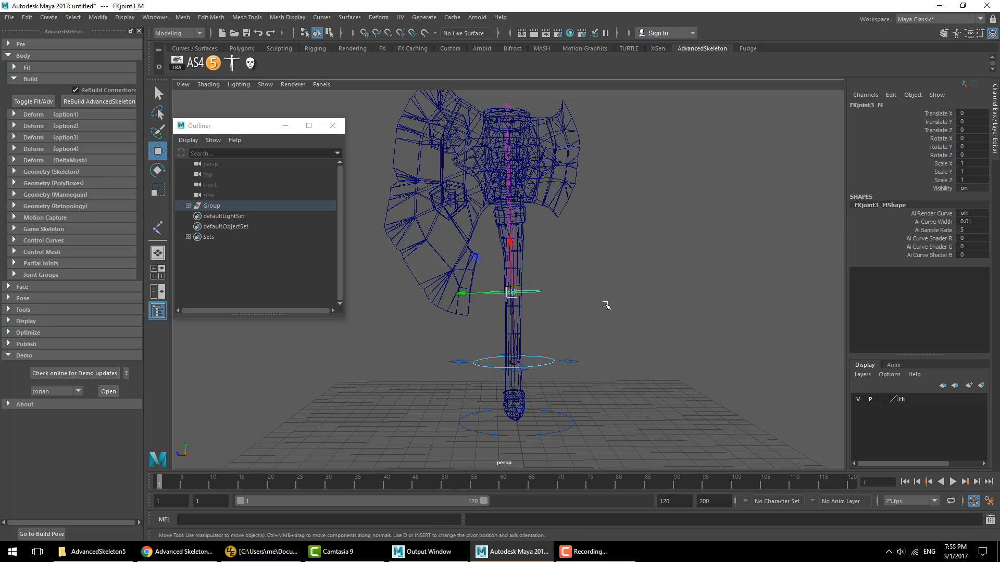
{"action": "middle_click_drag", "start_coordinate": [601, 305], "coordinate": [630, 303]}
{"action": "key", "text": "ctrl+z"}
{"action": "left_click", "coordinate": [590, 276]}
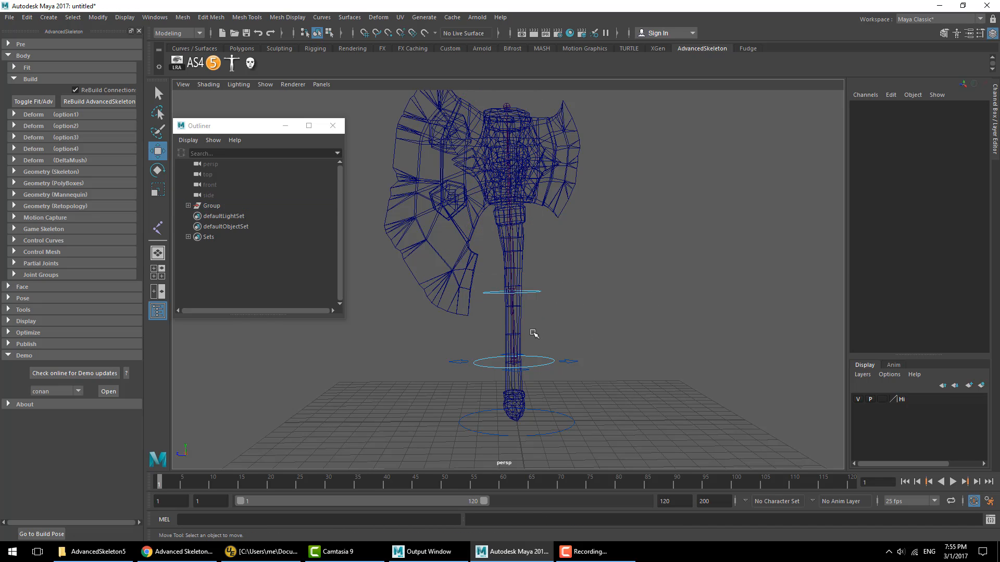
{"action": "left_click", "coordinate": [515, 335]}
{"action": "left_click", "coordinate": [577, 332]}
{"action": "left_click", "coordinate": [521, 319]}
{"action": "left_click", "coordinate": [44, 115]}
{"action": "left_click", "coordinate": [595, 297]}
- Add the new mid-handle joint as an influence on the axe mesh's skin, using the Rigging menu set
{"action": "key", "text": "alt+1"}
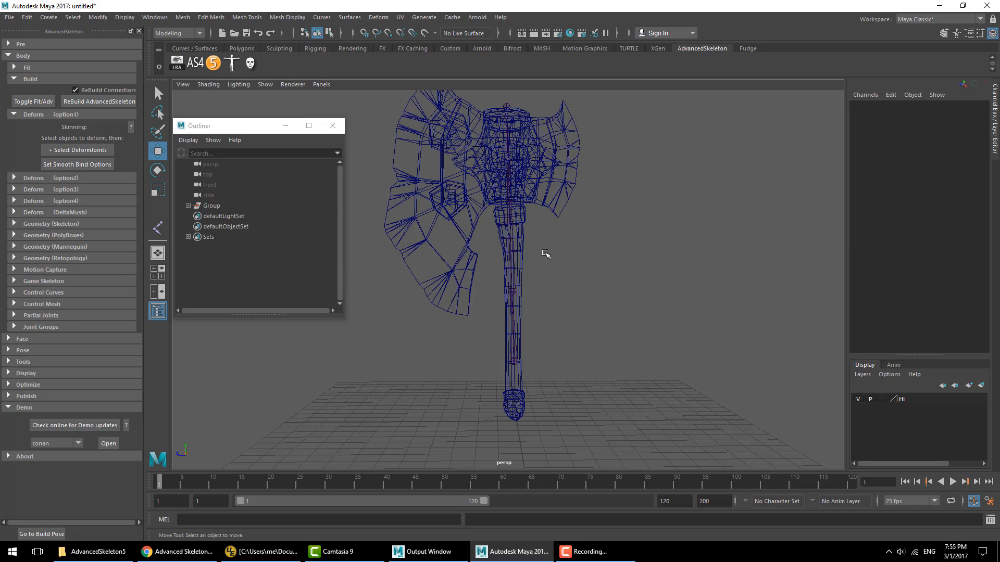
{"action": "left_click", "coordinate": [513, 256]}
{"action": "left_click", "coordinate": [537, 191], "text": "shift"}
{"action": "left_click", "coordinate": [177, 33]}
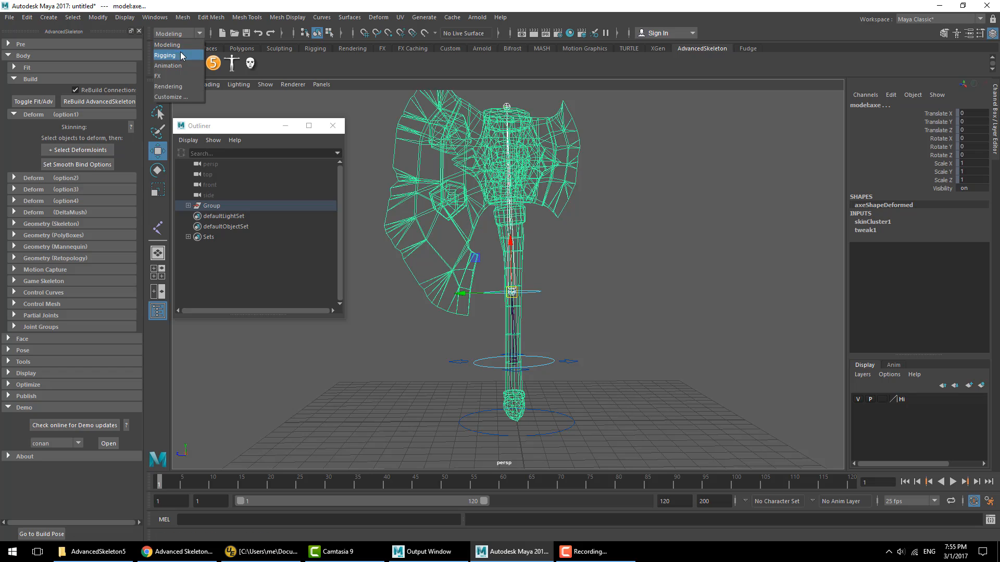
{"action": "left_click", "coordinate": [180, 56]}
{"action": "left_click", "coordinate": [212, 17]}
{"action": "mouse_move", "coordinate": [271, 265]}
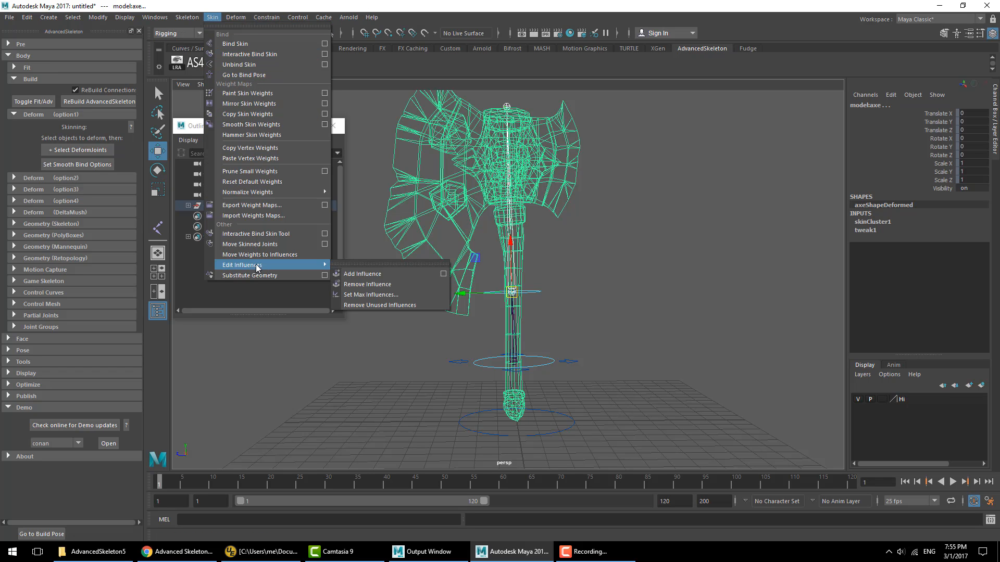
{"action": "left_click", "coordinate": [404, 274]}
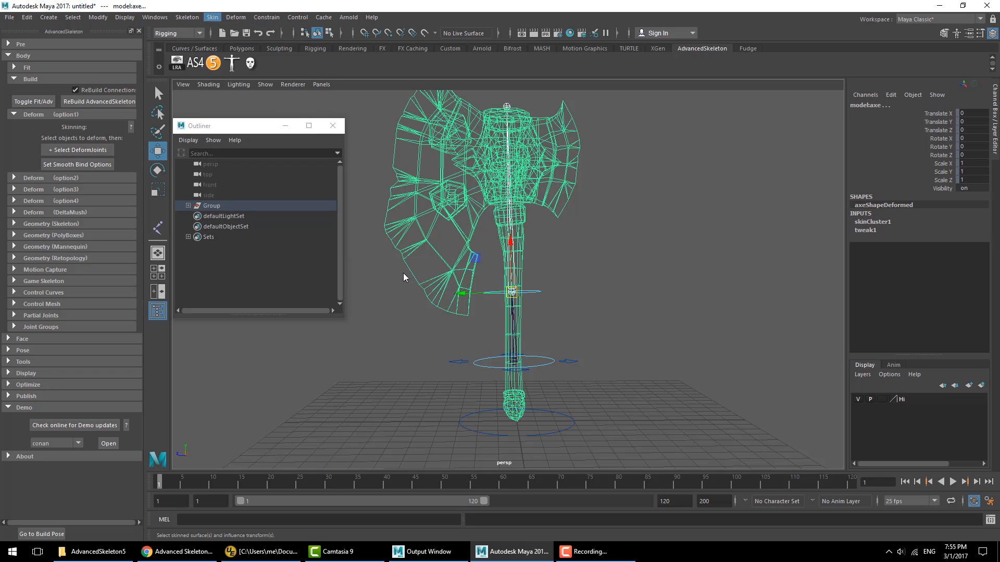
- Set the Paint Skin Weights tool on the axe mesh to the joint3_M influence and Replace operation, and leave the tool
{"action": "left_click", "coordinate": [474, 193]}
{"action": "left_click", "coordinate": [236, 18]}
{"action": "mouse_move", "coordinate": [213, 18]}
{"action": "left_click", "coordinate": [263, 98]}
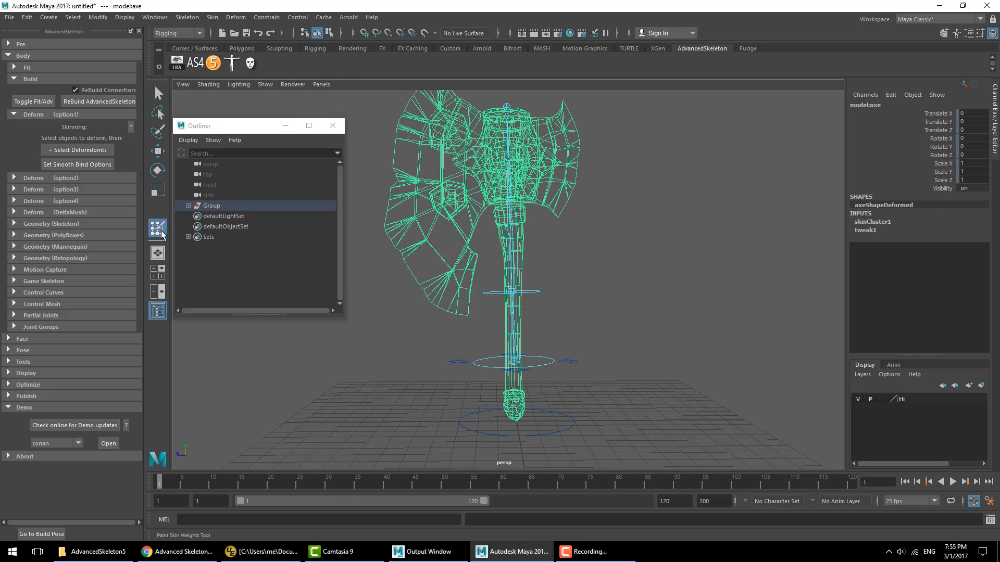
{"action": "left_click", "coordinate": [201, 193]}
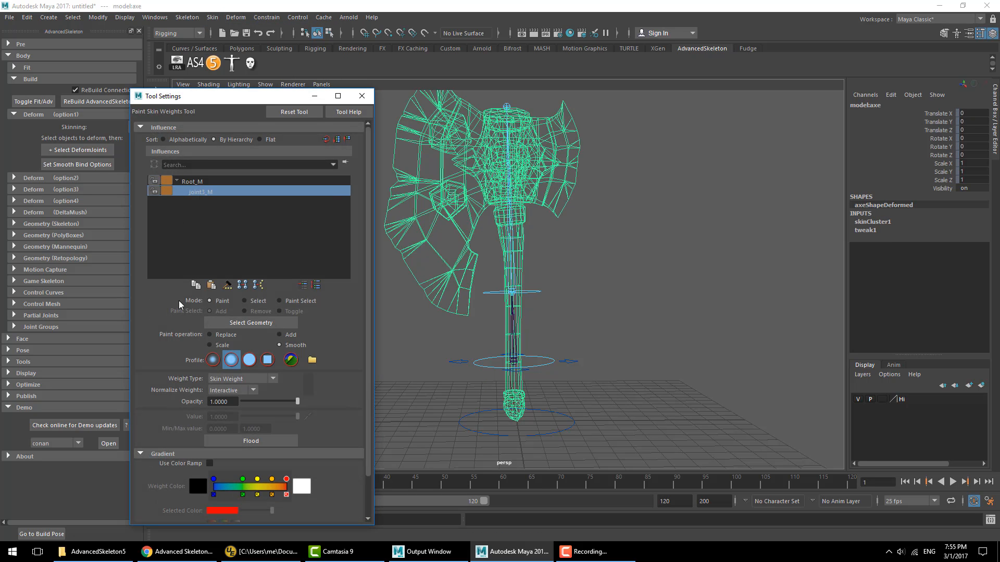
{"action": "left_click", "coordinate": [210, 335]}
{"action": "left_click", "coordinate": [362, 96]}
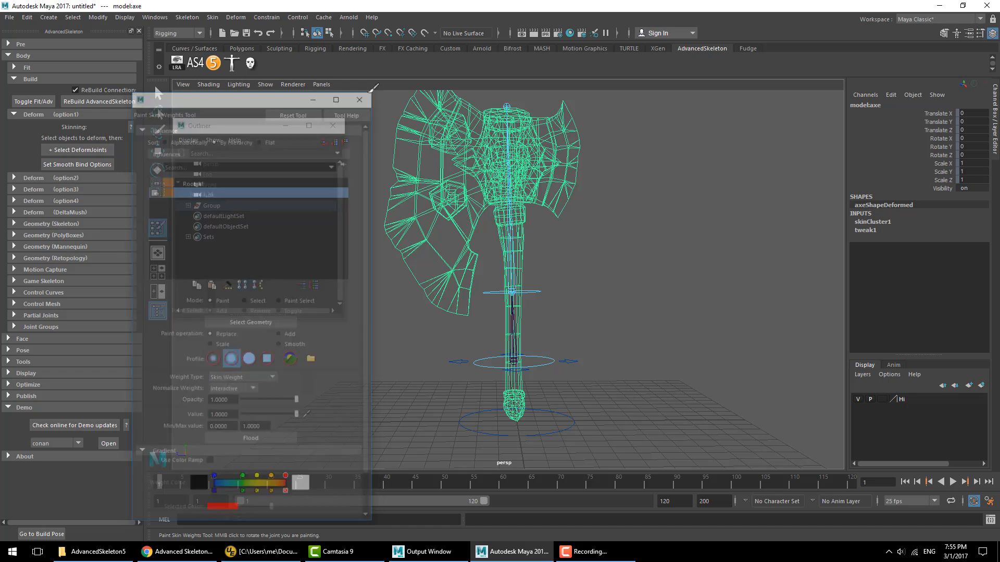
{"action": "key", "text": "q"}
{"action": "left_click", "coordinate": [545, 345]}
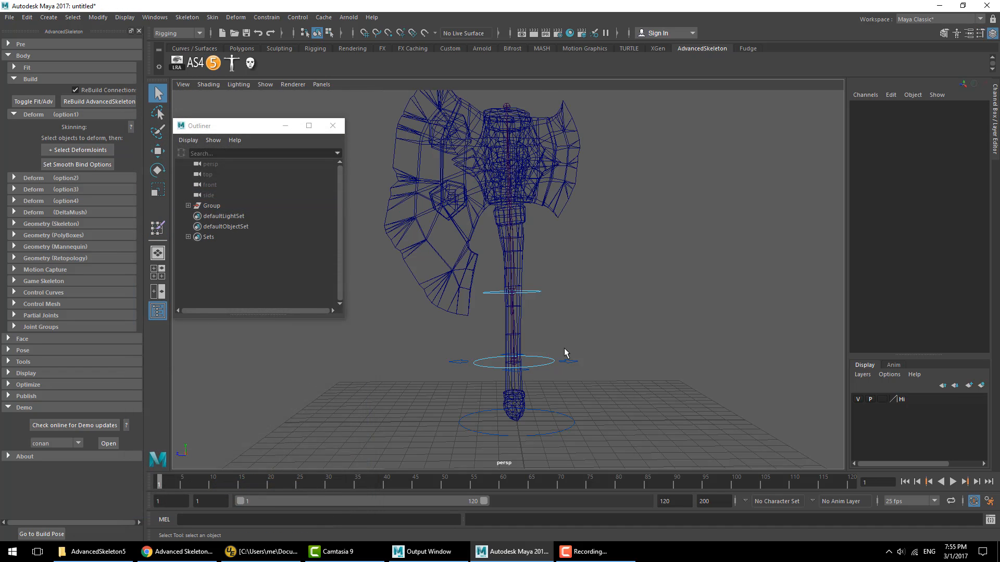
- Raise the axe about 1.7 units with the RootX_M control, shift it away from the grid's centre, and rotate it slightly
{"action": "left_click", "coordinate": [567, 361]}
{"action": "key", "text": "w"}
{"action": "middle_click_drag", "start_coordinate": [616, 384], "coordinate": [694, 351]}
{"action": "key", "text": "e"}
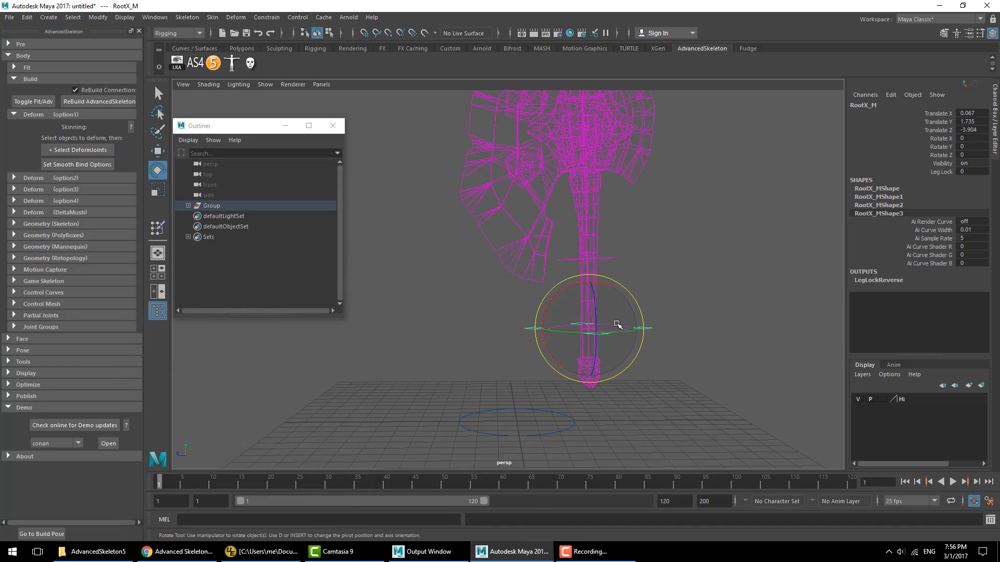
{"action": "middle_click_drag", "start_coordinate": [618, 323], "coordinate": [658, 332]}
{"action": "key", "text": "w"}
{"action": "left_click", "coordinate": [691, 308]}
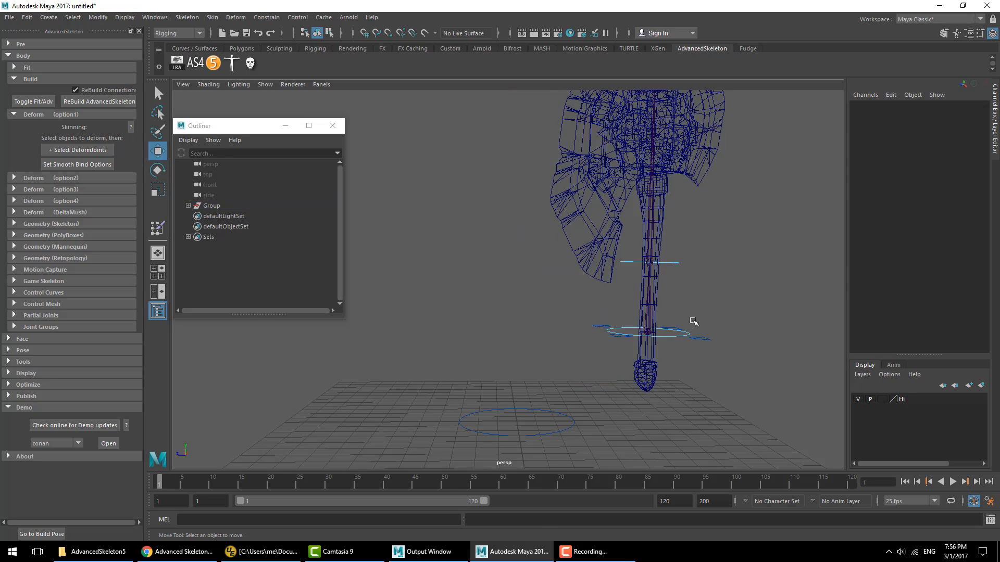
- Try lowering the axe slightly with the RootX_M control and rotating the mid-handle FKjoint3_M control
{"action": "left_click", "coordinate": [701, 339]}
{"action": "left_click_drag", "start_coordinate": [649, 284], "coordinate": [649, 302]}
{"action": "left_click", "coordinate": [671, 255]}
{"action": "left_click", "coordinate": [677, 281]}
{"action": "key", "text": "e"}
{"action": "mouse_move", "coordinate": [687, 270]}
{"action": "left_mouse_down"}
{"action": "mouse_move", "coordinate": [657, 241]}
{"action": "mouse_move", "coordinate": [614, 250]}
{"action": "mouse_move", "coordinate": [624, 296]}
{"action": "mouse_move", "coordinate": [664, 313]}
{"action": "mouse_move", "coordinate": [693, 260]}
{"action": "mouse_move", "coordinate": [625, 245]}
{"action": "mouse_move", "coordinate": [703, 274]}
{"action": "left_mouse_up"}
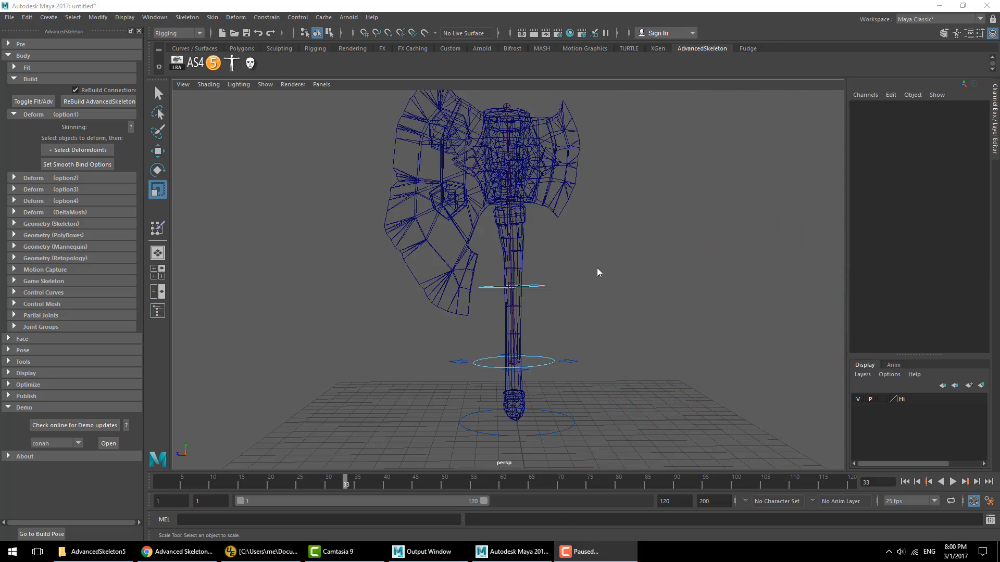
- Switch the perspective view from wireframe to shaded display with the whole axe in view
{"action": "scroll", "coordinate": [593, 269], "scroll_direction": "down", "scroll_amount": 3}
{"action": "scroll", "coordinate": [575, 272], "scroll_direction": "up", "scroll_amount": 5}
{"action": "scroll", "coordinate": [572, 276], "scroll_direction": "down", "scroll_amount": 3}
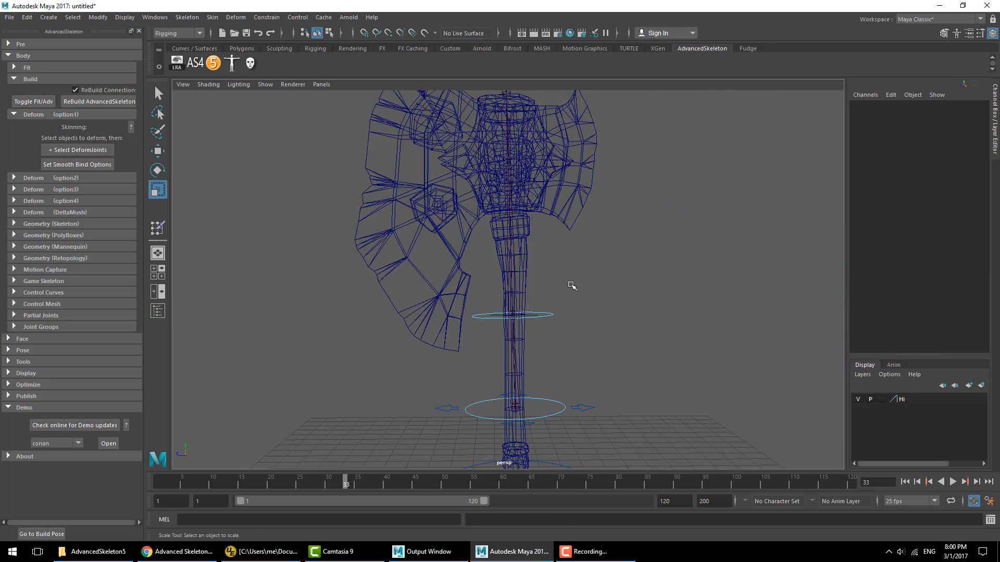
{"action": "key", "text": "5"}
{"action": "mouse_move", "coordinate": [560, 283]}
{"action": "left_mouse_down", "text": "alt"}
{"action": "mouse_move", "coordinate": [582, 284]}
{"action": "mouse_move", "coordinate": [552, 281]}
{"action": "left_mouse_up", "text": "alt"}
{"action": "scroll", "coordinate": [561, 292], "scroll_direction": "up", "scroll_amount": 3}
{"action": "scroll", "coordinate": [603, 282], "scroll_direction": "down", "scroll_amount": 2}
- Select the single vertex at the upper tip of the axe's large blade, with the Move tool active
{"action": "left_click", "coordinate": [471, 121]}
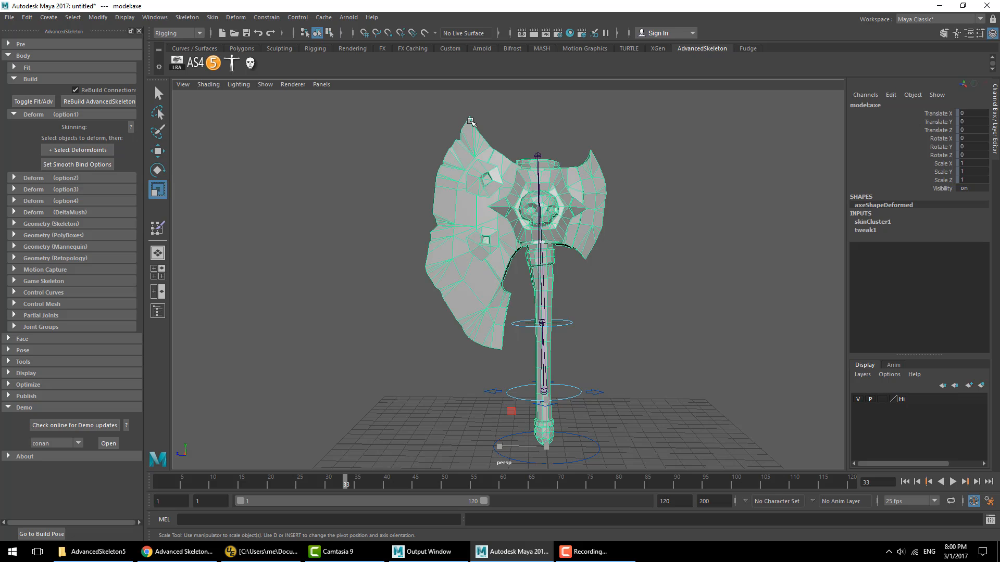
{"action": "right_click_drag", "start_coordinate": [469, 117], "coordinate": [438, 120]}
{"action": "left_click_drag", "start_coordinate": [488, 108], "coordinate": [446, 127]}
{"action": "key", "text": "w"}
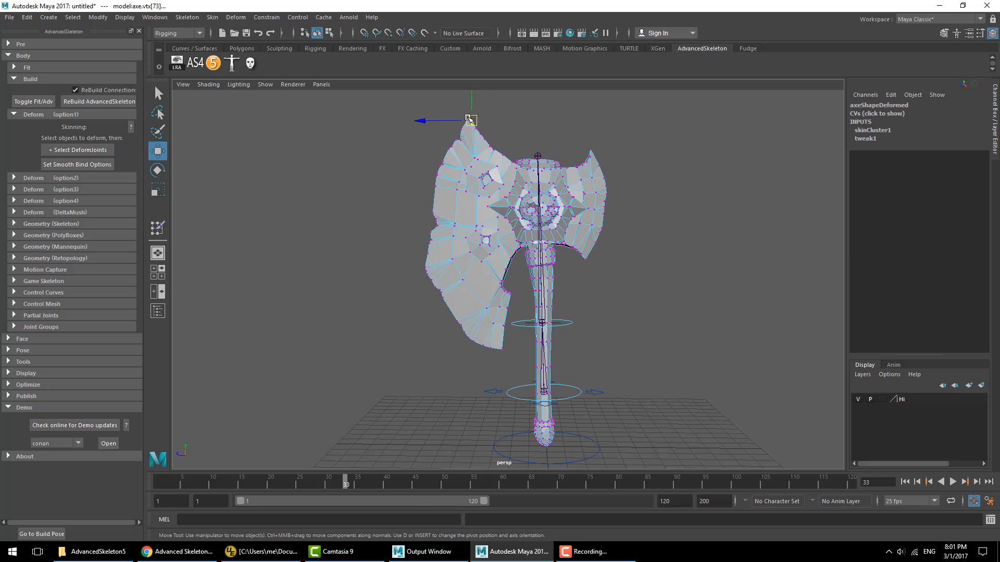
- Try turning the axe upside down with RootX_M, about 166.5° in X, and shifting it so the blade tip meets the grid's centre
{"action": "left_click", "coordinate": [598, 381]}
{"action": "left_click", "coordinate": [598, 394]}
{"action": "key", "text": "e"}
{"action": "left_click_drag", "start_coordinate": [572, 355], "coordinate": [502, 428]}
{"action": "key", "text": "w"}
{"action": "left_click_drag", "start_coordinate": [544, 391], "coordinate": [529, 192]}
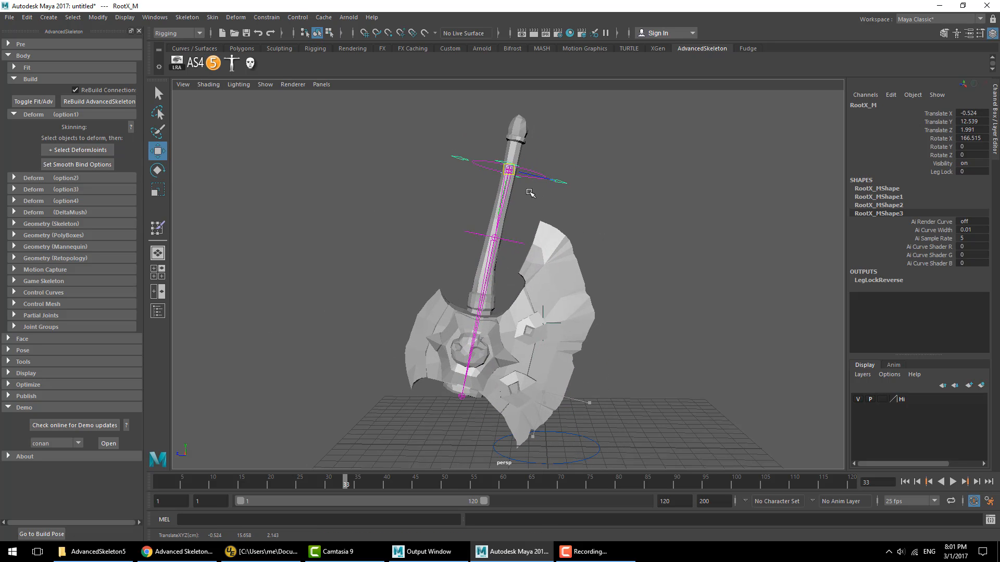
{"action": "key", "text": "e"}
{"action": "left_click", "coordinate": [534, 442]}
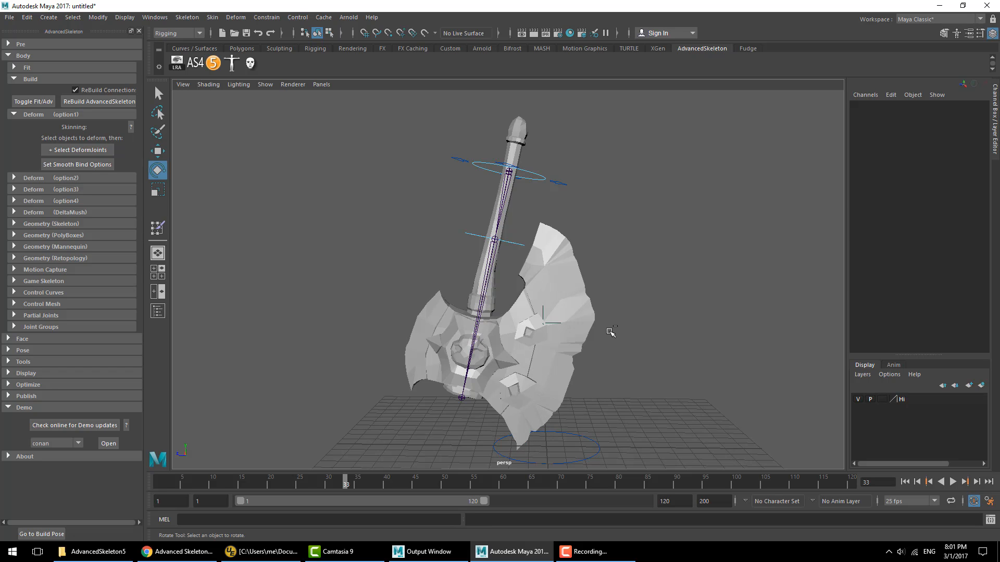
- Undo the RootX_M rotation and moves
{"action": "key", "text": "ctrl+z"}
{"action": "key", "text": "ctrl+z"}
{"action": "key", "text": "ctrl+z"}
{"action": "key", "text": "ctrl+z"}
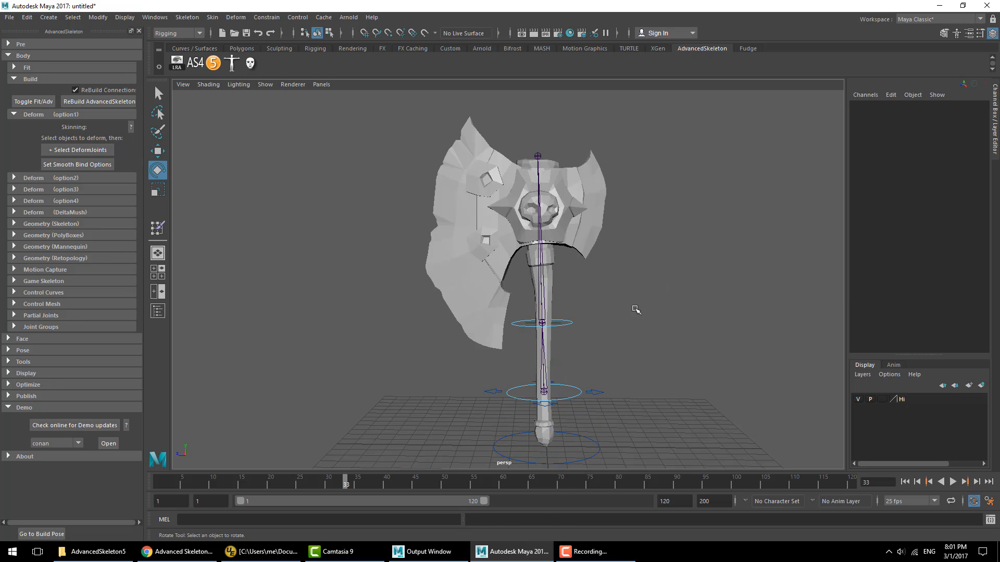
- Open the AdvancedSkeleton biped selector window and examine its animation functions, including SwitchPivot
{"action": "left_click", "coordinate": [569, 321]}
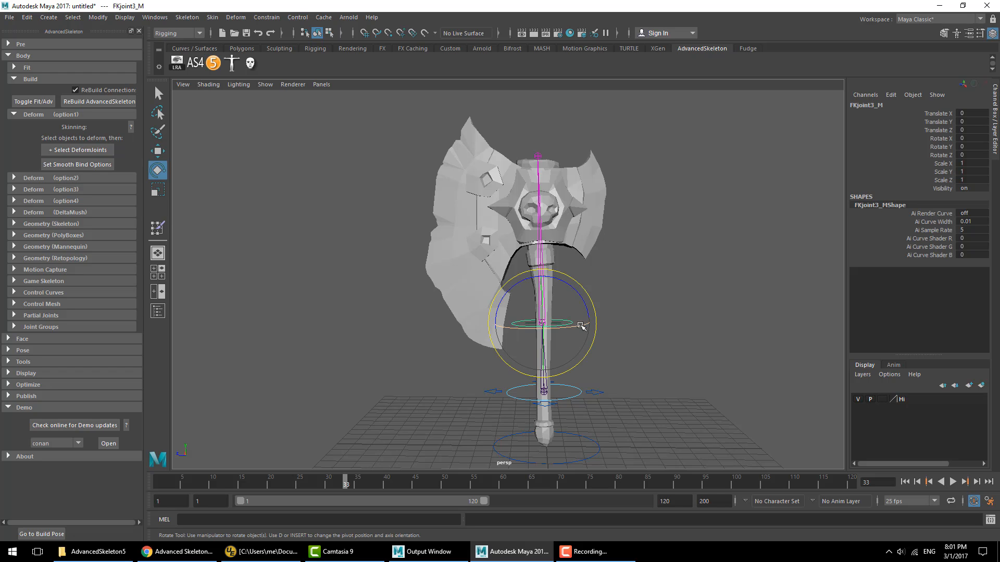
{"action": "left_click", "coordinate": [651, 249]}
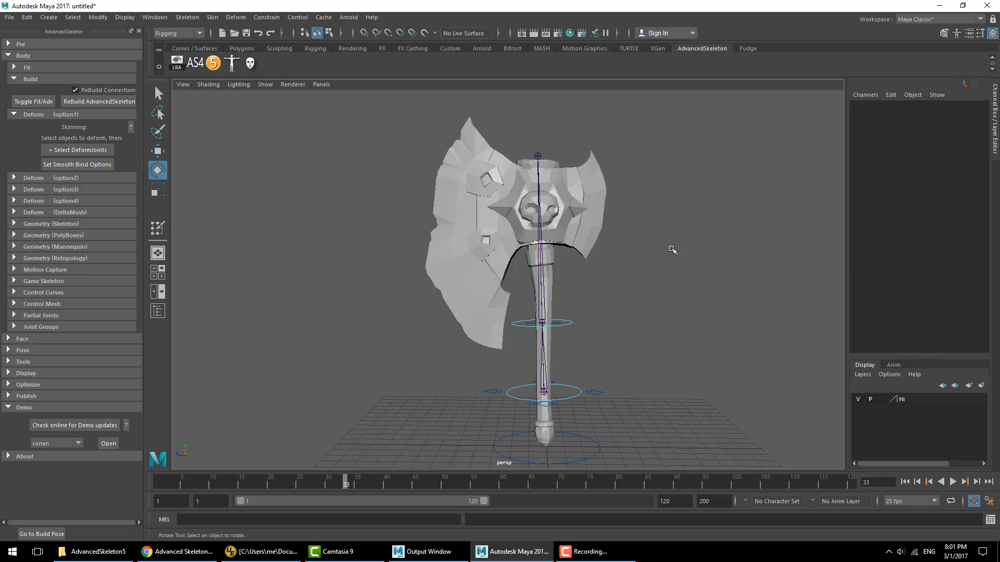
{"action": "left_click", "coordinate": [232, 63]}
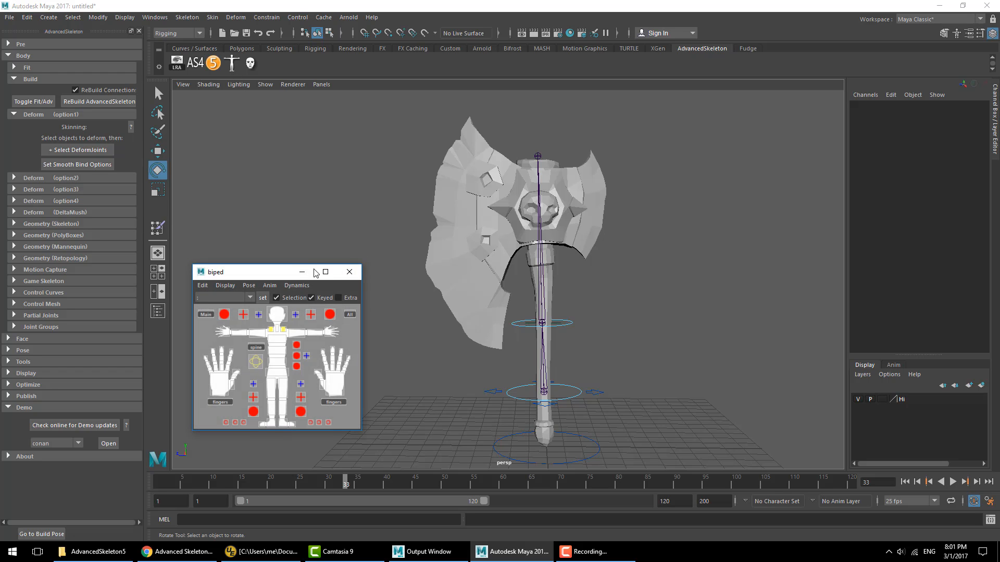
{"action": "left_click", "coordinate": [269, 285]}
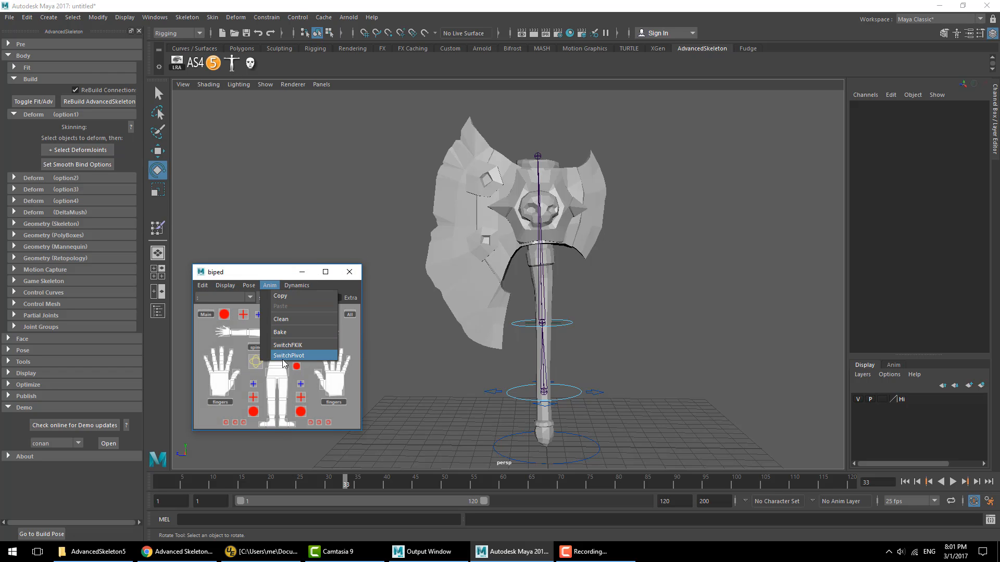
{"action": "left_click", "coordinate": [461, 414]}
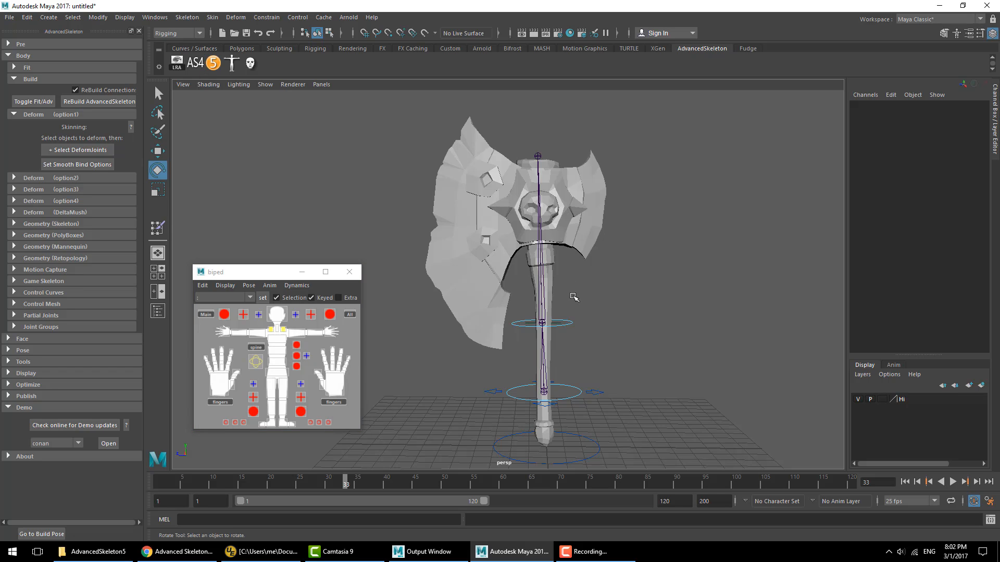
- Create a locator and place it on the upper tip of the large blade, at about Y 18.534 and Z 4.292
{"action": "left_click", "coordinate": [96, 18]}
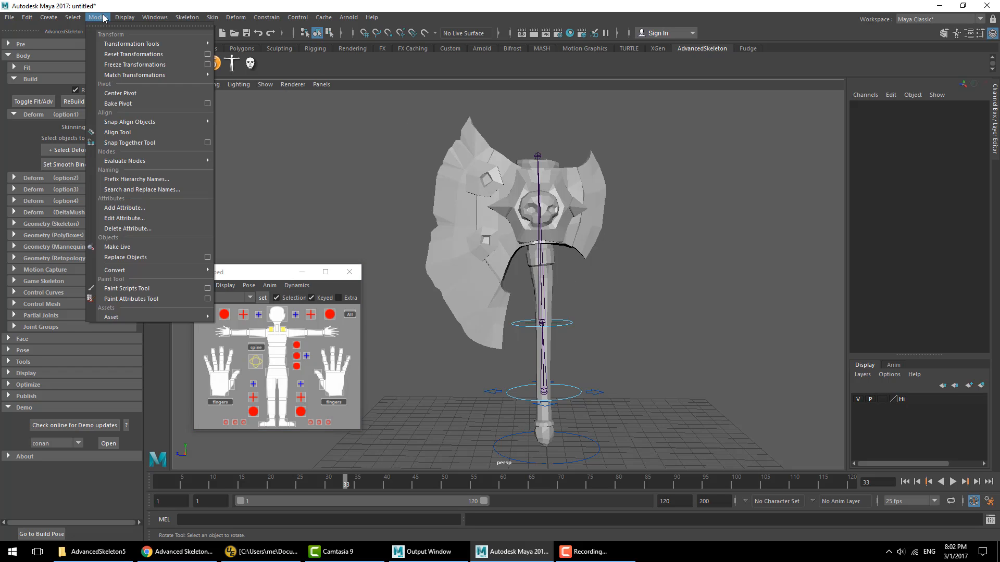
{"action": "mouse_move", "coordinate": [62, 16]}
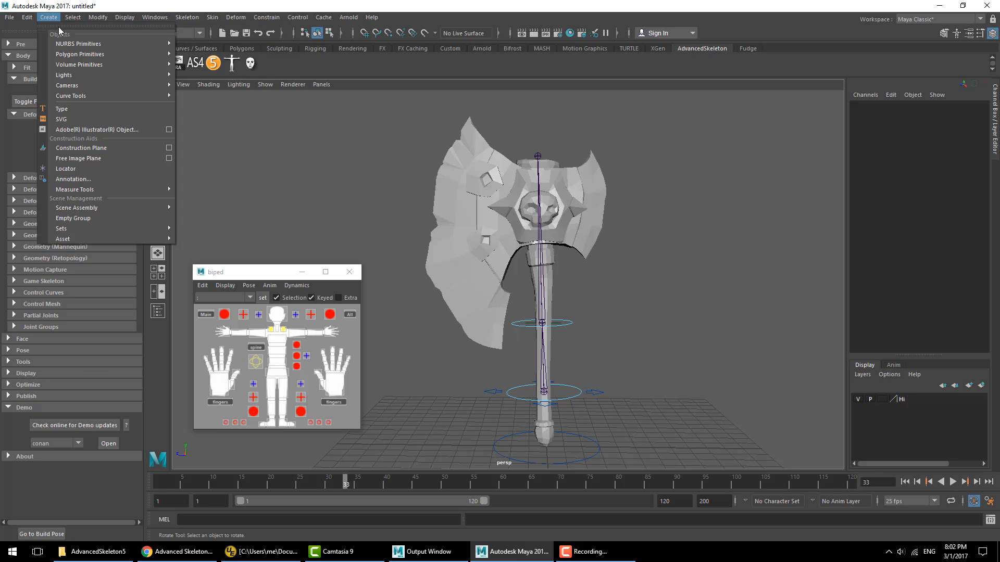
{"action": "left_click", "coordinate": [99, 170]}
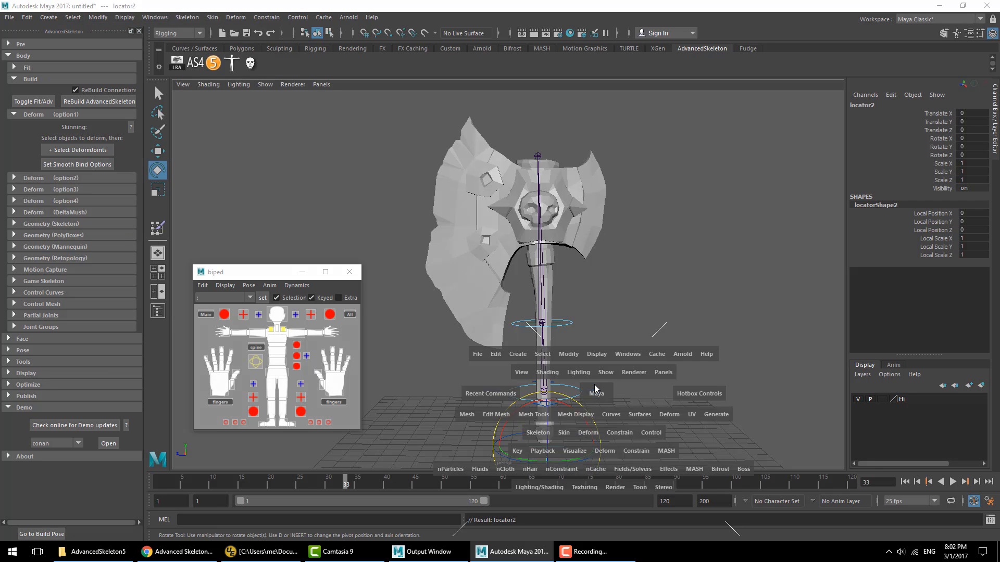
{"action": "key", "text": "space"}
{"action": "key", "text": "space"}
{"action": "middle_click_drag", "start_coordinate": [638, 293], "coordinate": [594, 211], "text": "alt"}
{"action": "middle_click_drag", "start_coordinate": [594, 210], "coordinate": [617, 304], "text": "alt"}
{"action": "right_click_drag", "start_coordinate": [618, 304], "coordinate": [576, 295], "text": "alt"}
{"action": "mouse_move", "coordinate": [577, 296]}
{"action": "middle_mouse_down"}
{"action": "mouse_move", "coordinate": [593, 284]}
{"action": "mouse_move", "coordinate": [574, 293]}
{"action": "middle_mouse_up"}
{"action": "key", "text": "space"}
{"action": "key", "text": "space"}
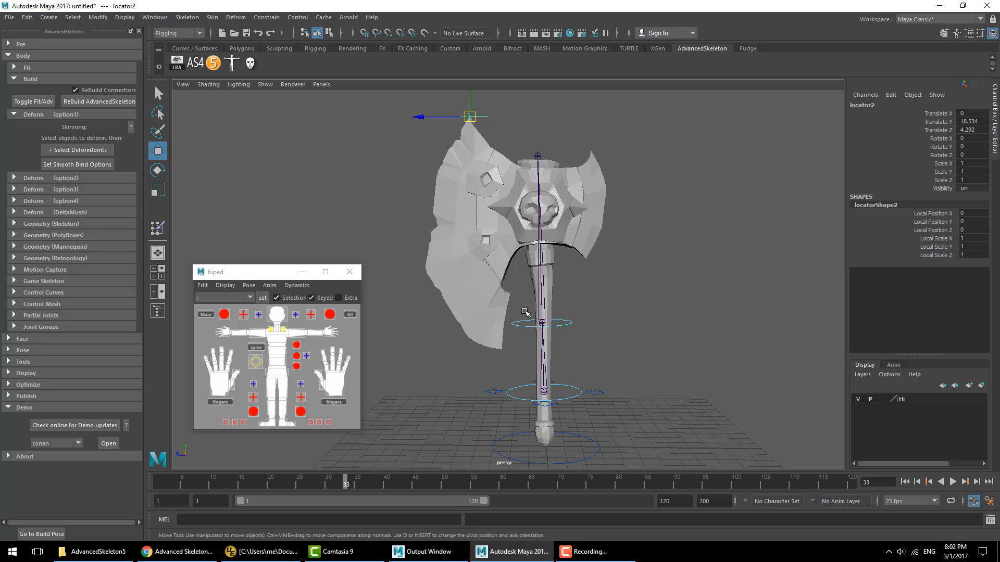
- Apply SwitchPivot to the mid-handle FKjoint3_M control, using the blade-tip locator as the new pivot
{"action": "left_click_drag", "start_coordinate": [524, 342], "coordinate": [526, 342]}
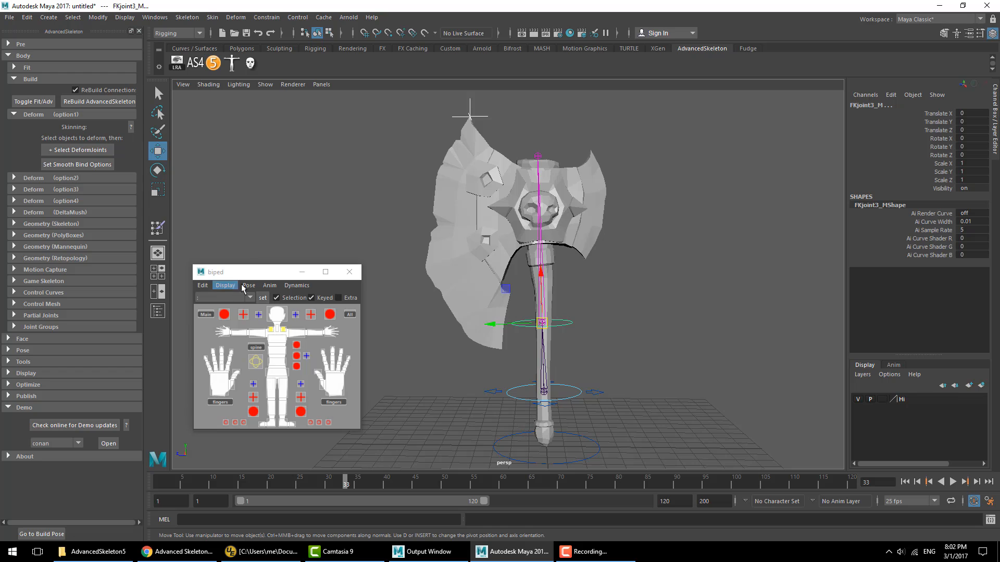
{"action": "left_click", "coordinate": [225, 286]}
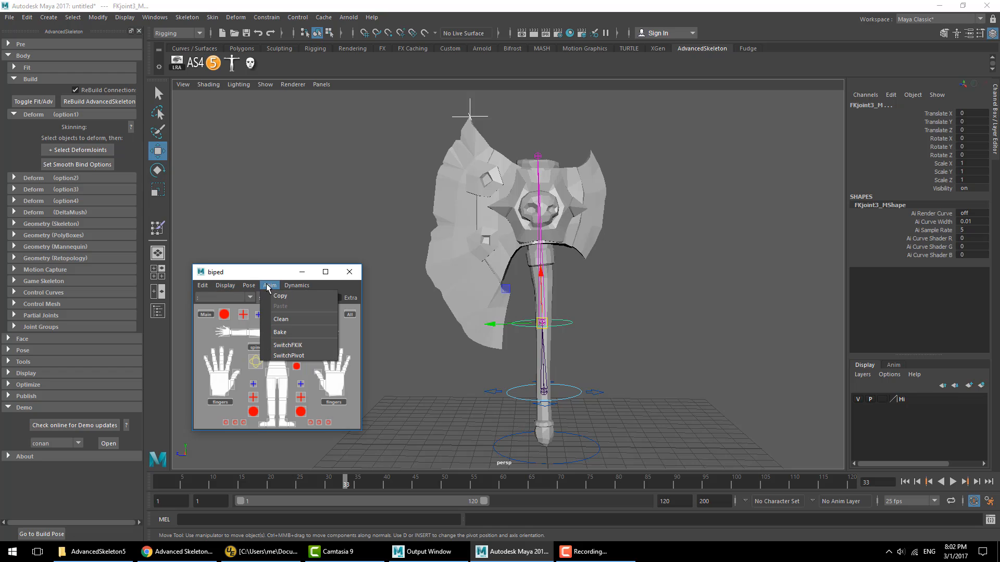
{"action": "left_click", "coordinate": [286, 357]}
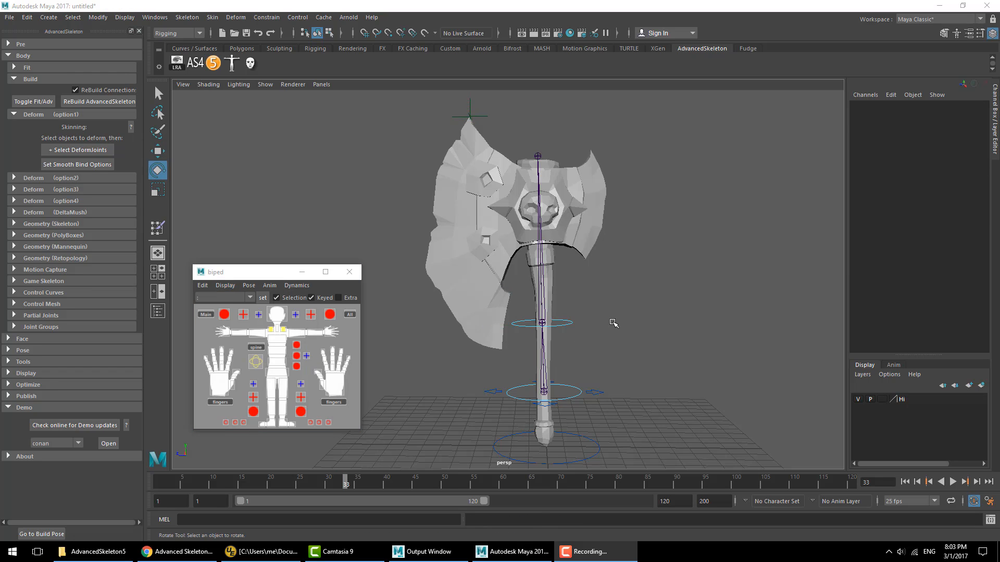
- Try rotating the mid-handle FKjoint3_M control, undo the rotation, and clear the selection
{"action": "left_click_drag", "start_coordinate": [568, 343], "coordinate": [568, 344]}
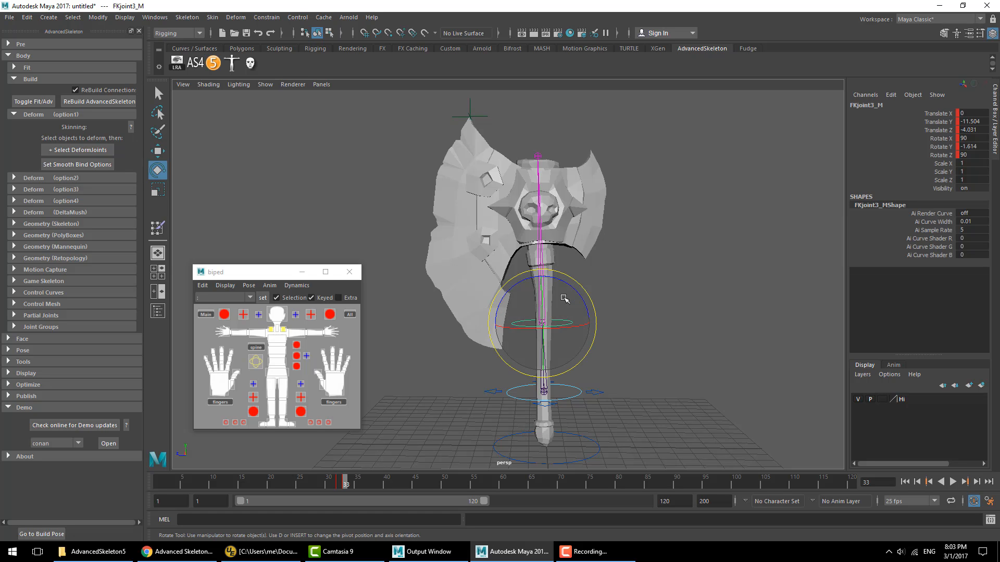
{"action": "mouse_move", "coordinate": [565, 299]}
{"action": "left_mouse_down"}
{"action": "mouse_move", "coordinate": [540, 341]}
{"action": "mouse_move", "coordinate": [588, 304]}
{"action": "mouse_move", "coordinate": [617, 299]}
{"action": "mouse_move", "coordinate": [583, 311]}
{"action": "mouse_move", "coordinate": [567, 294]}
{"action": "left_mouse_up"}
{"action": "key", "text": "ctrl+z"}
{"action": "left_click", "coordinate": [618, 292]}
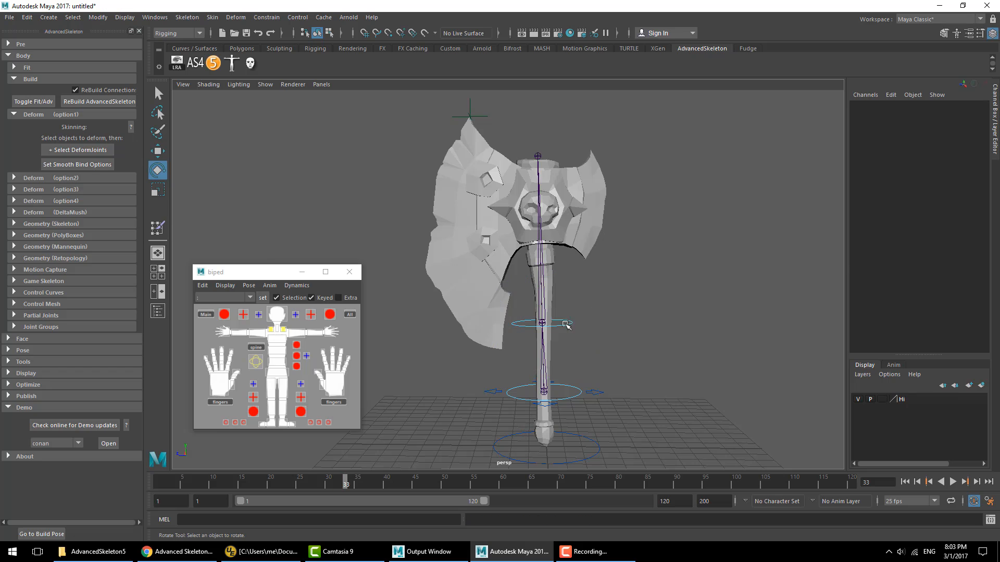
- Select FKExtrajoint3_M, the parent of the mid-handle control, try rotating it about the blade tip, and undo the rotation
{"action": "left_click", "coordinate": [567, 326]}
{"action": "key", "text": "Up"}
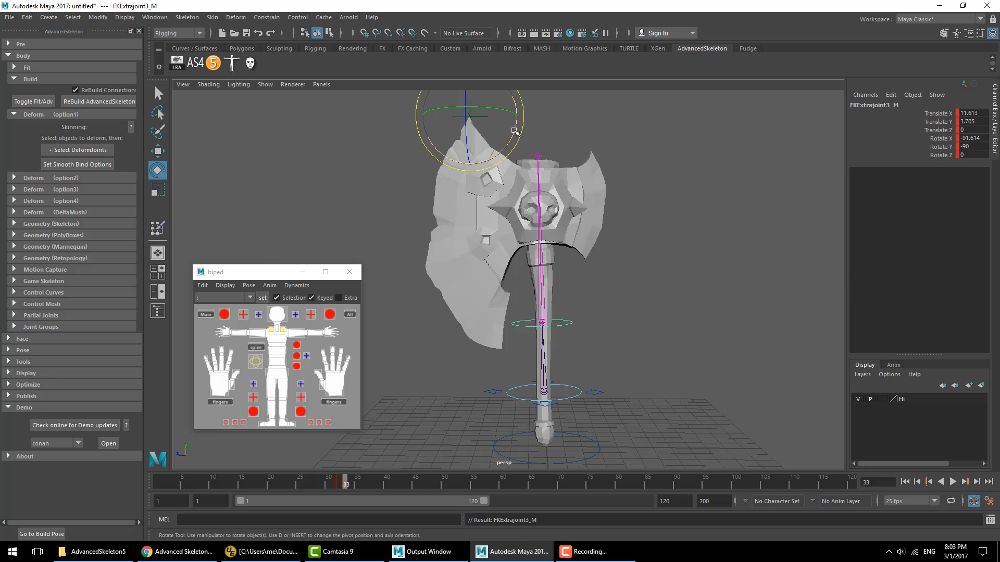
{"action": "left_click_drag", "start_coordinate": [513, 131], "coordinate": [485, 113]}
{"action": "key", "text": "ctrl+z"}
{"action": "left_click", "coordinate": [470, 175]}
{"action": "key", "text": "ctrl+z"}
- Turn the axe head-down with FKExtrajoint3_M, pivoting on the blade tip, and move it so the tip rests near the grid's centre
{"action": "left_click_drag", "start_coordinate": [494, 153], "coordinate": [445, 76]}
{"action": "key", "text": "w"}
{"action": "left_click_drag", "start_coordinate": [470, 116], "coordinate": [522, 424]}
{"action": "key", "text": "e"}
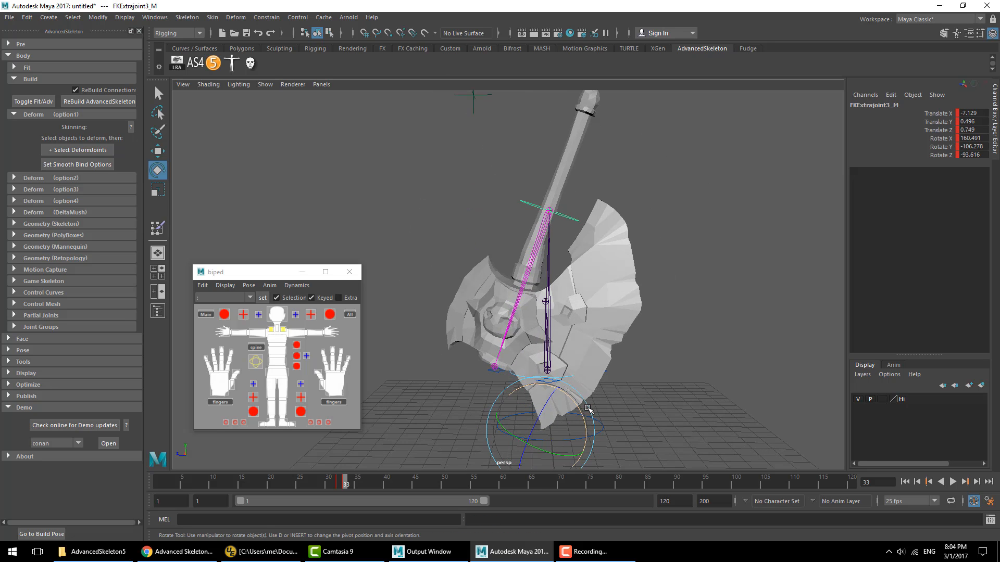
{"action": "key", "text": "space"}
{"action": "left_click_drag", "start_coordinate": [386, 147], "coordinate": [344, 183]}
{"action": "key", "text": "space"}
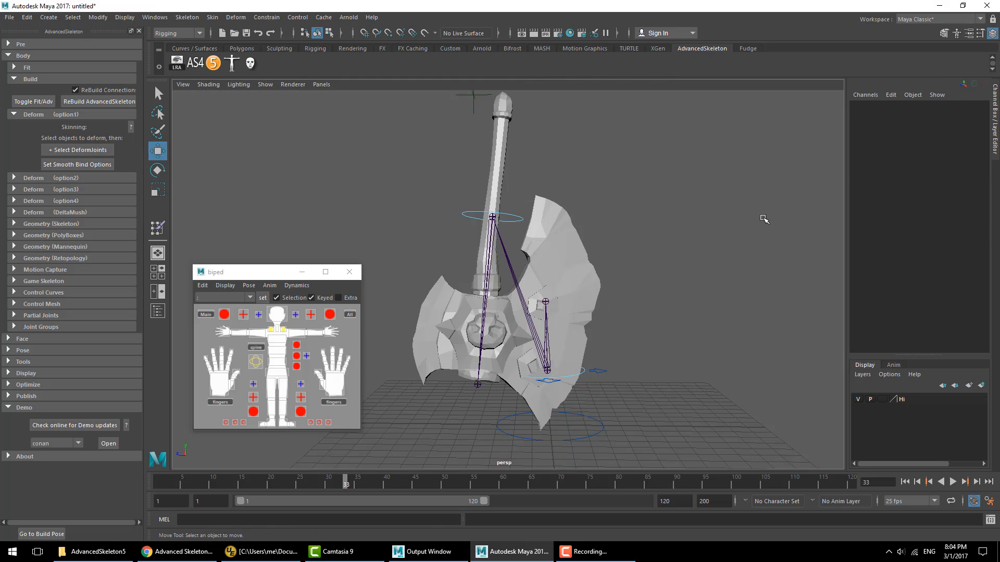
{"action": "left_click", "coordinate": [269, 285]}
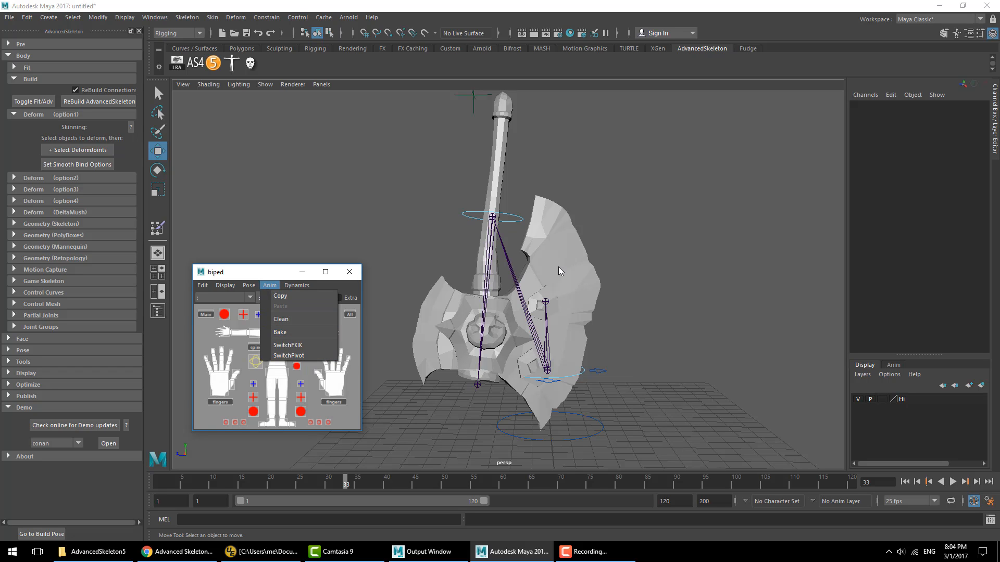
{"action": "left_click", "coordinate": [504, 147]}
{"action": "left_click", "coordinate": [467, 219]}
{"action": "left_click", "coordinate": [599, 250]}
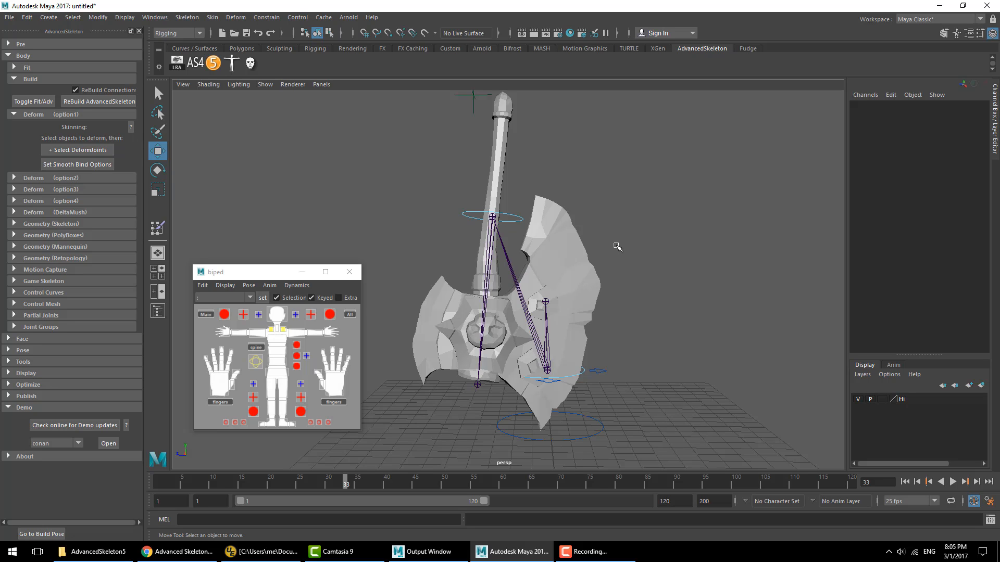
- Return the rig to its build pose and display the axe shaded with texture maps
{"action": "left_click", "coordinate": [41, 534]}
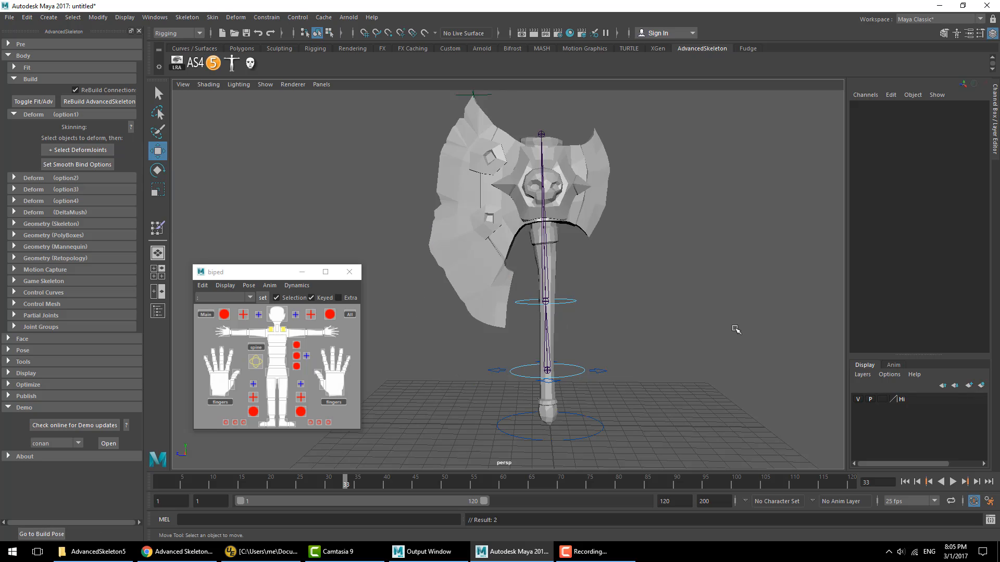
{"action": "key", "text": "6"}
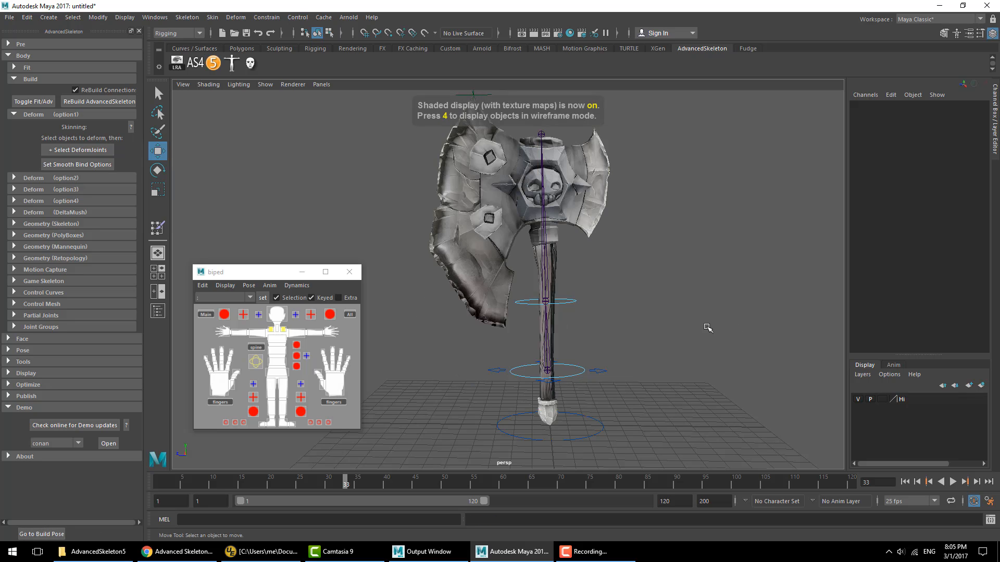
{"action": "mouse_move", "coordinate": [707, 328]}
{"action": "left_mouse_down", "text": "alt"}
{"action": "mouse_move", "coordinate": [521, 353]}
{"action": "mouse_move", "coordinate": [386, 205]}
{"action": "mouse_move", "coordinate": [397, 330]}
{"action": "mouse_move", "coordinate": [716, 328]}
{"action": "left_mouse_up", "text": "alt"}
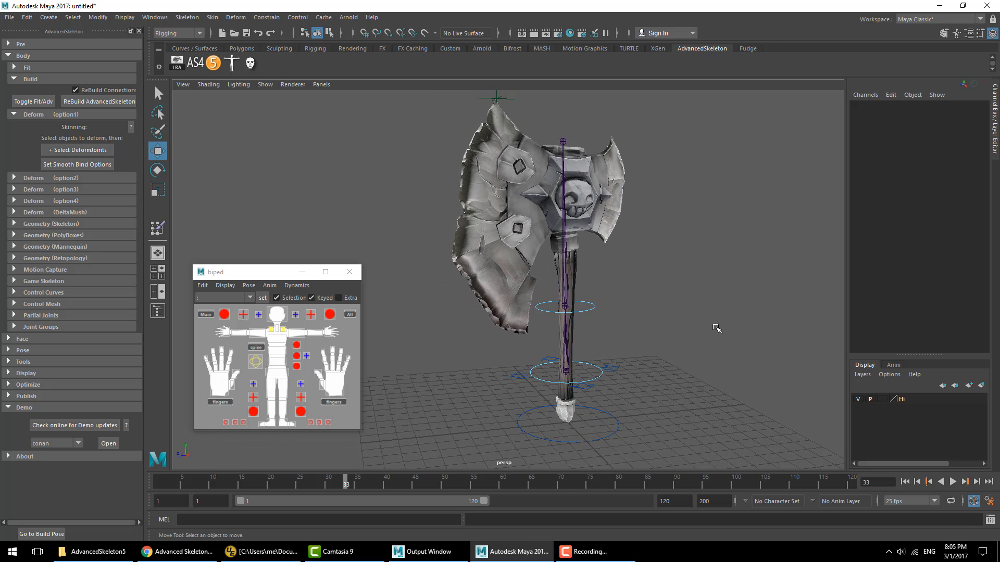